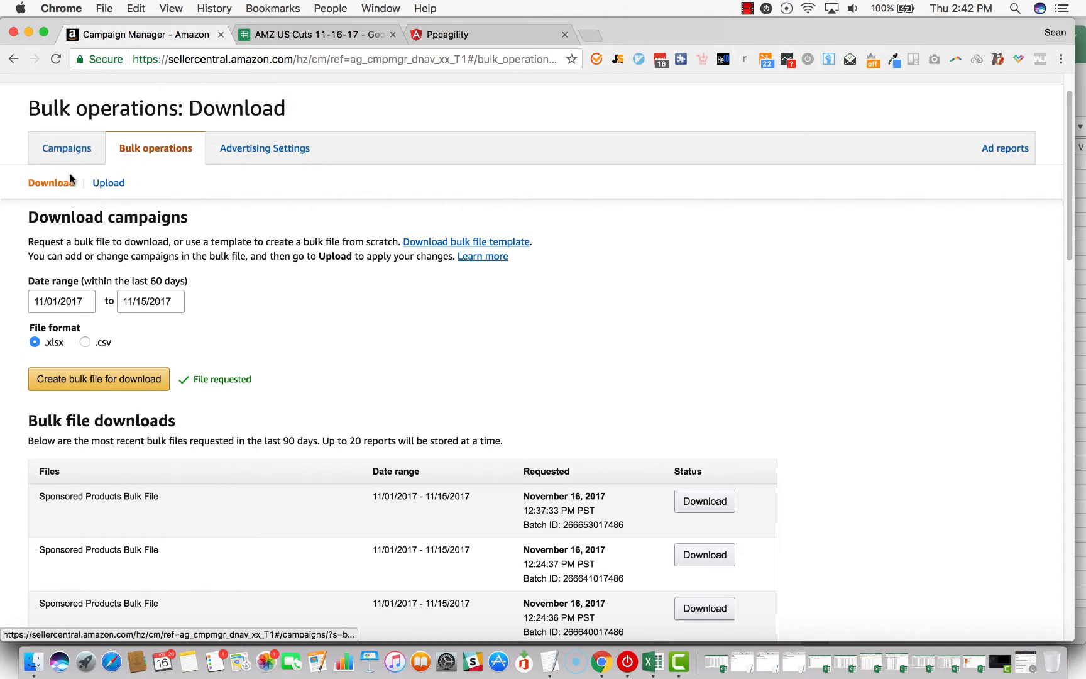
Confirm the 11/01–11/15/2017 date range and request a new bulk file for download
left_click(39, 300)
left_click(116, 364)
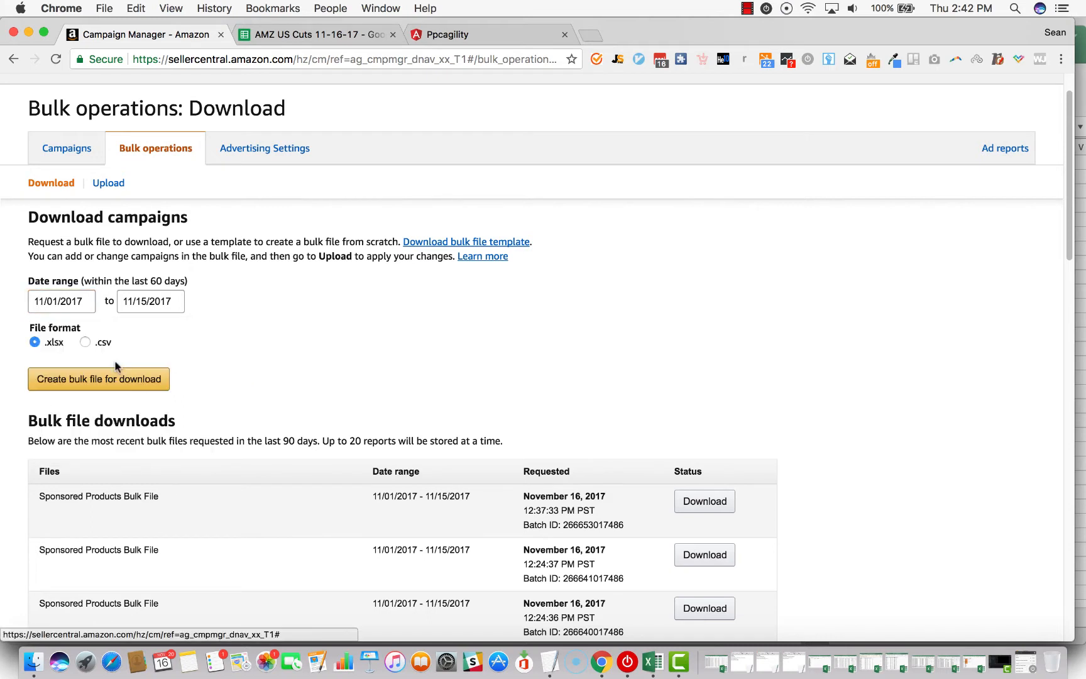
left_click(158, 299)
left_click(204, 414)
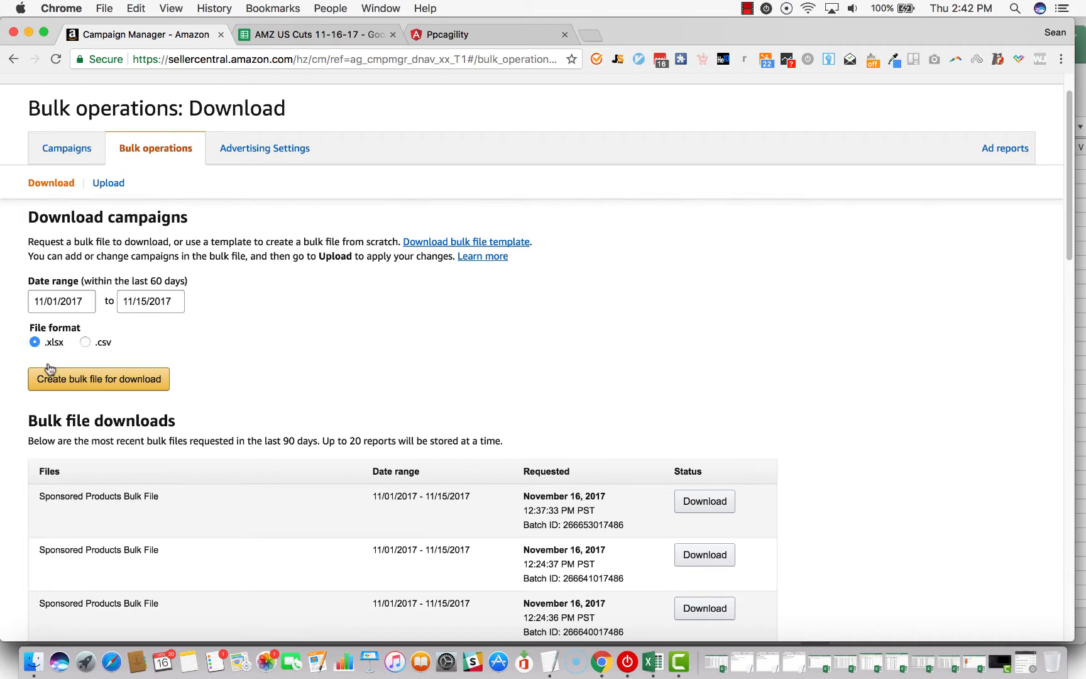
left_click(85, 384)
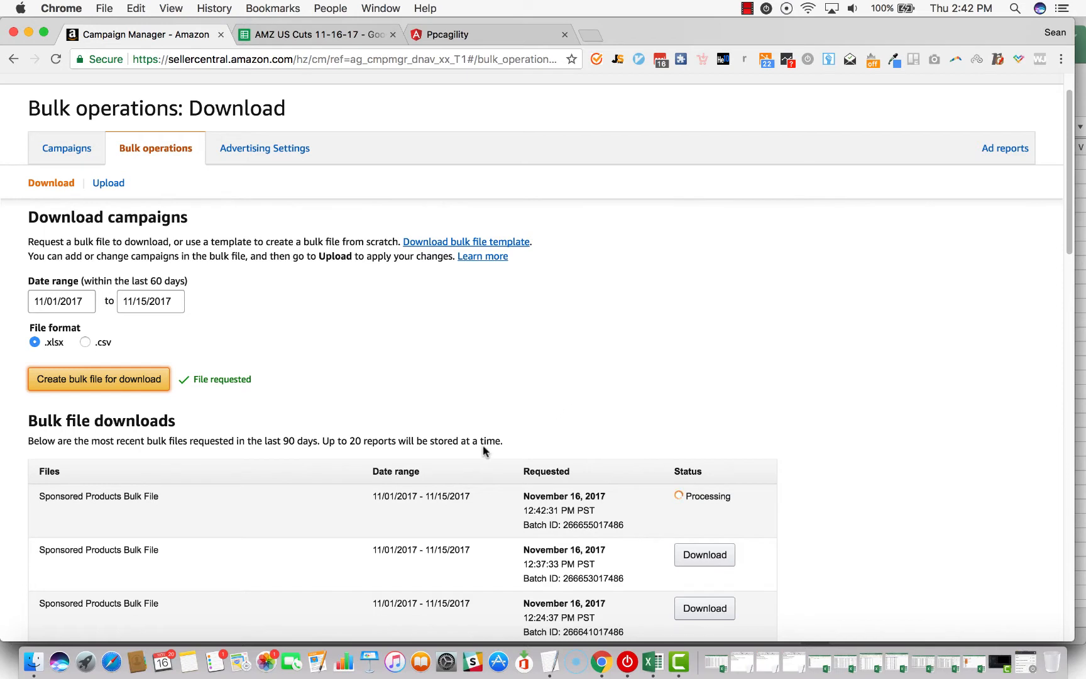
Note the new file's Processing status and earlier file's dates, then bring up the AMZ US Cuts sheet
left_click_drag(690, 495, 734, 501)
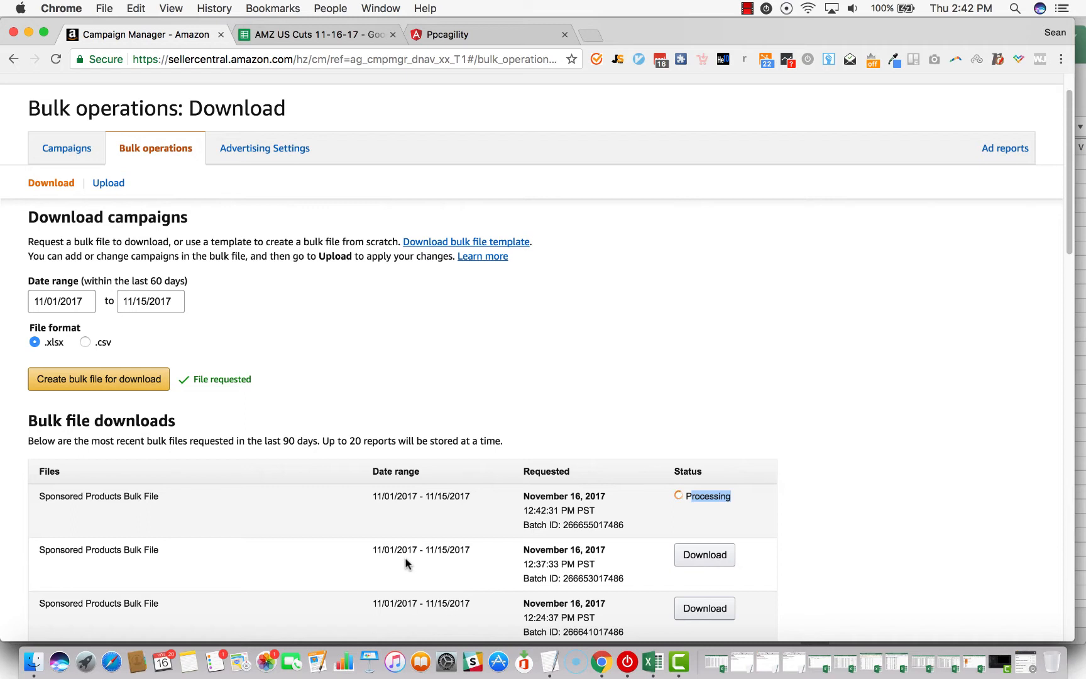
left_click_drag(404, 549, 485, 555)
left_click(491, 557)
left_click(260, 40)
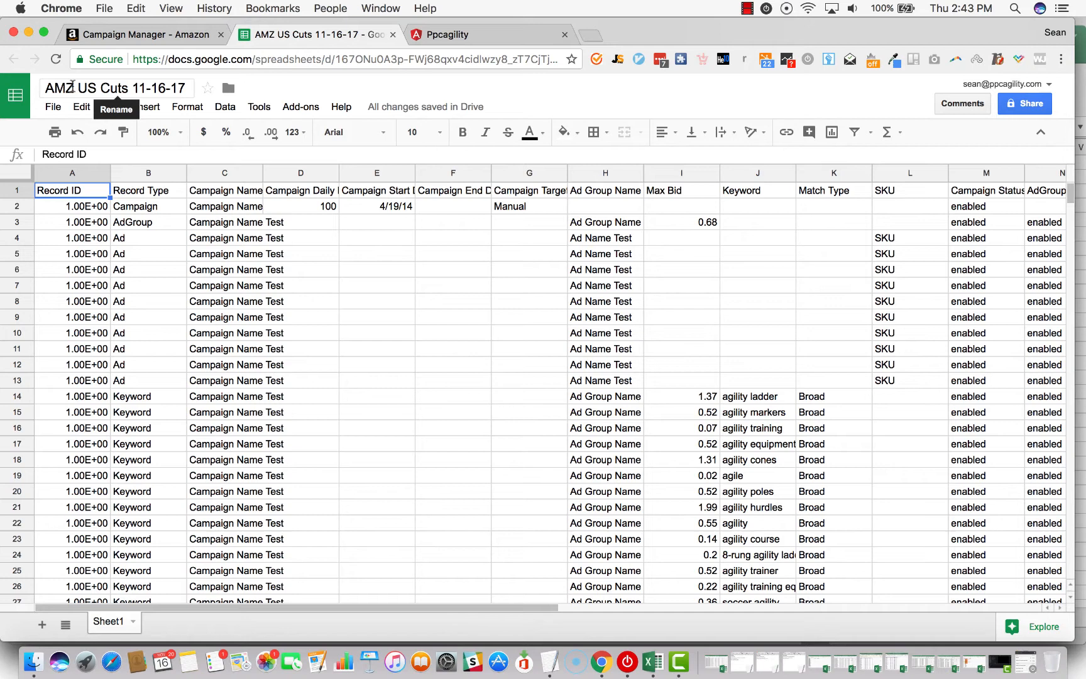
left_click_drag(73, 88, 46, 88)
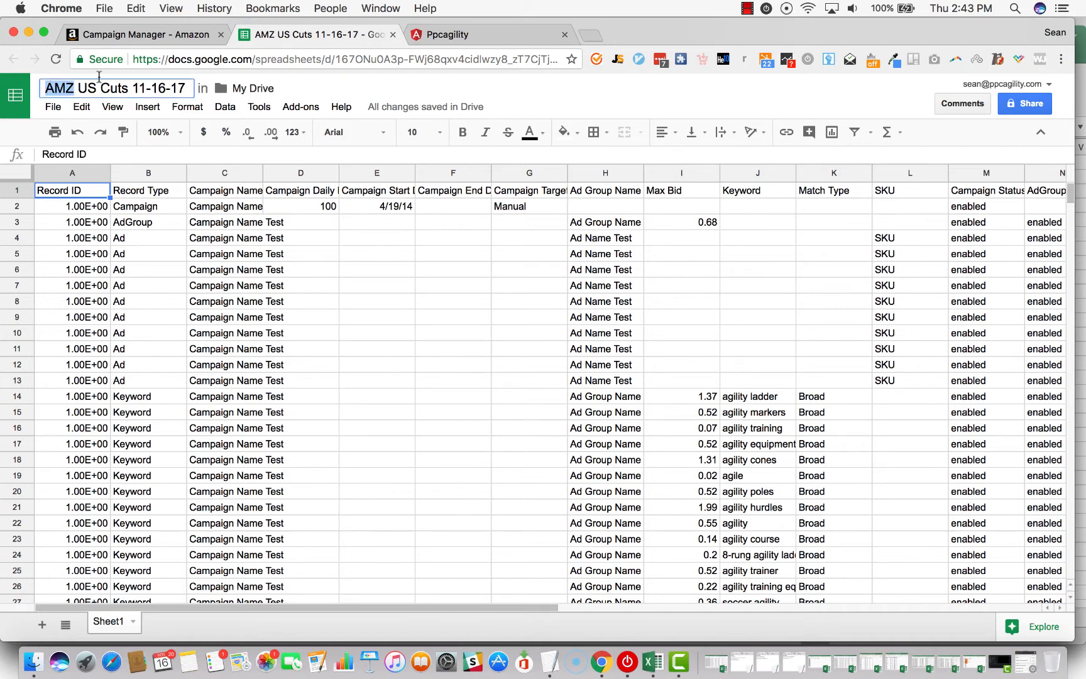
double_click(86, 88)
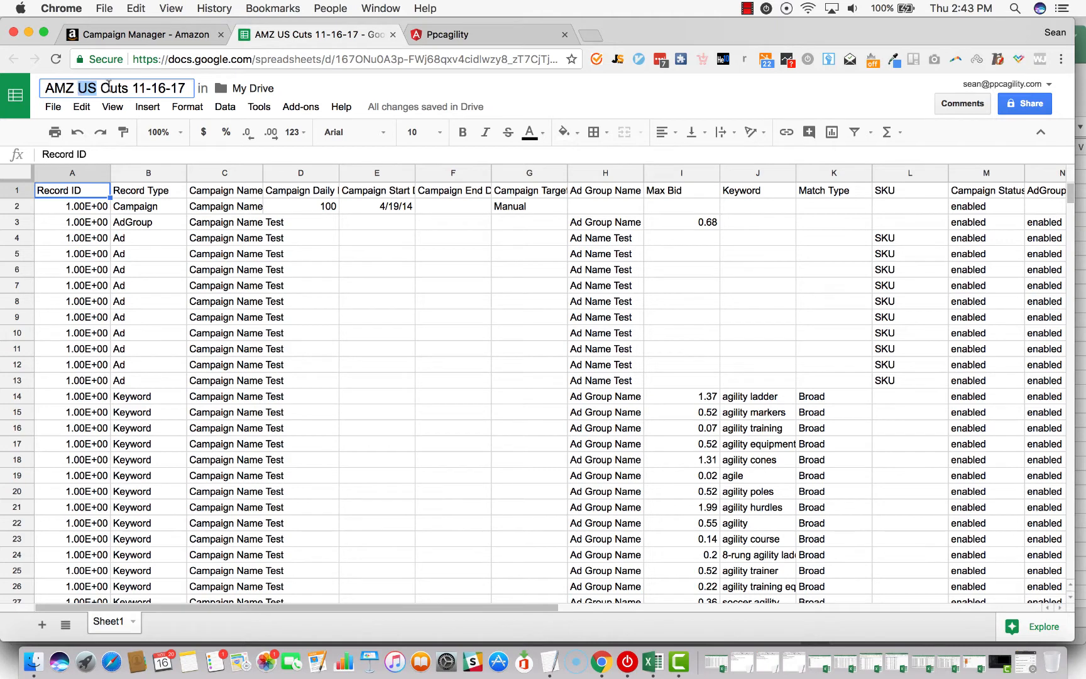
left_click_drag(128, 88, 101, 87)
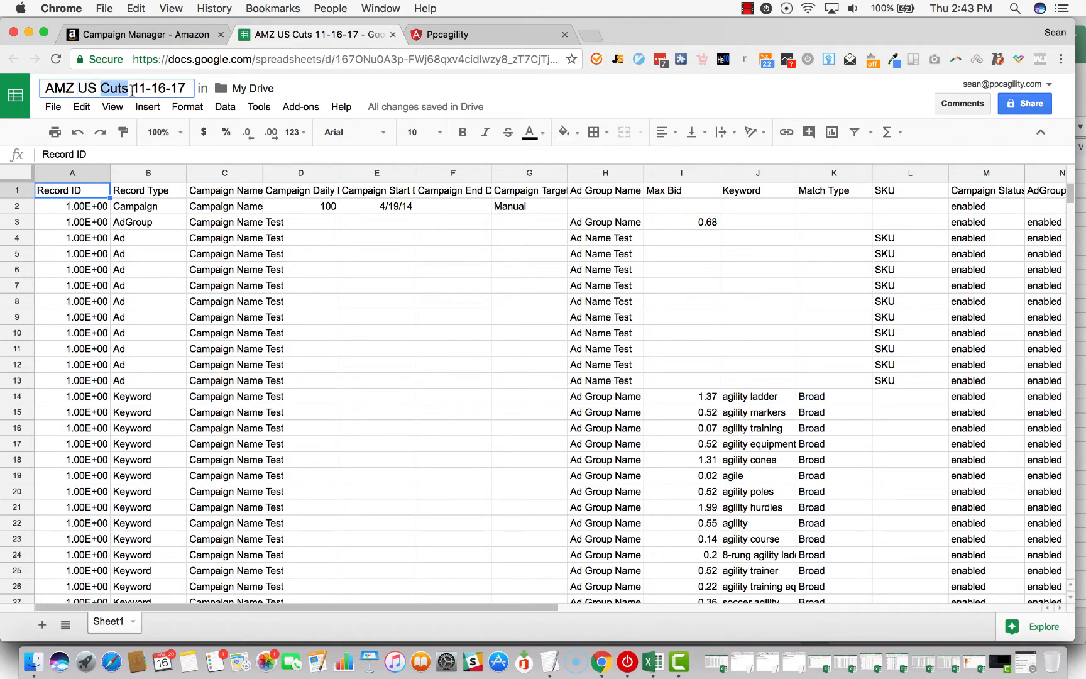
left_click_drag(132, 88, 191, 88)
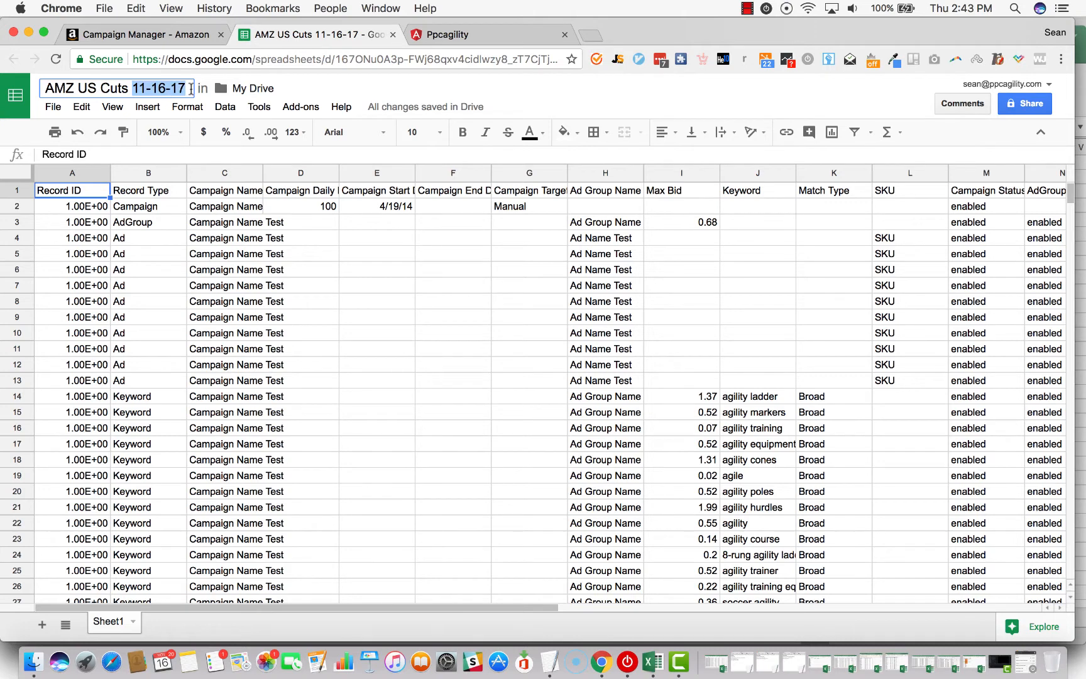
left_click(191, 88)
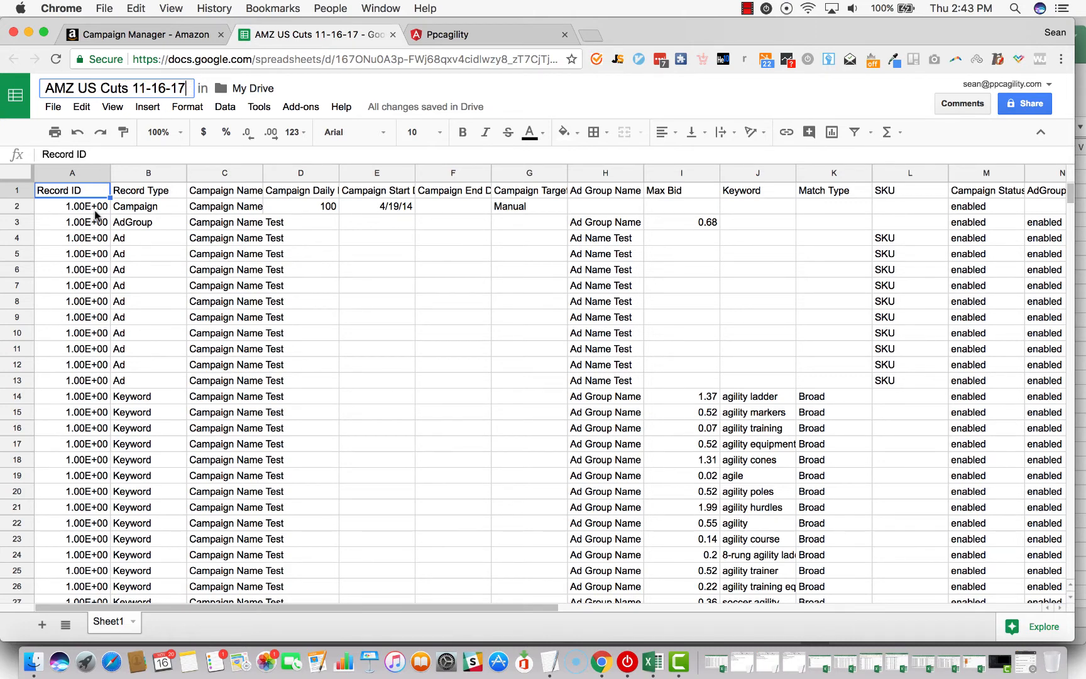
left_click(72, 194)
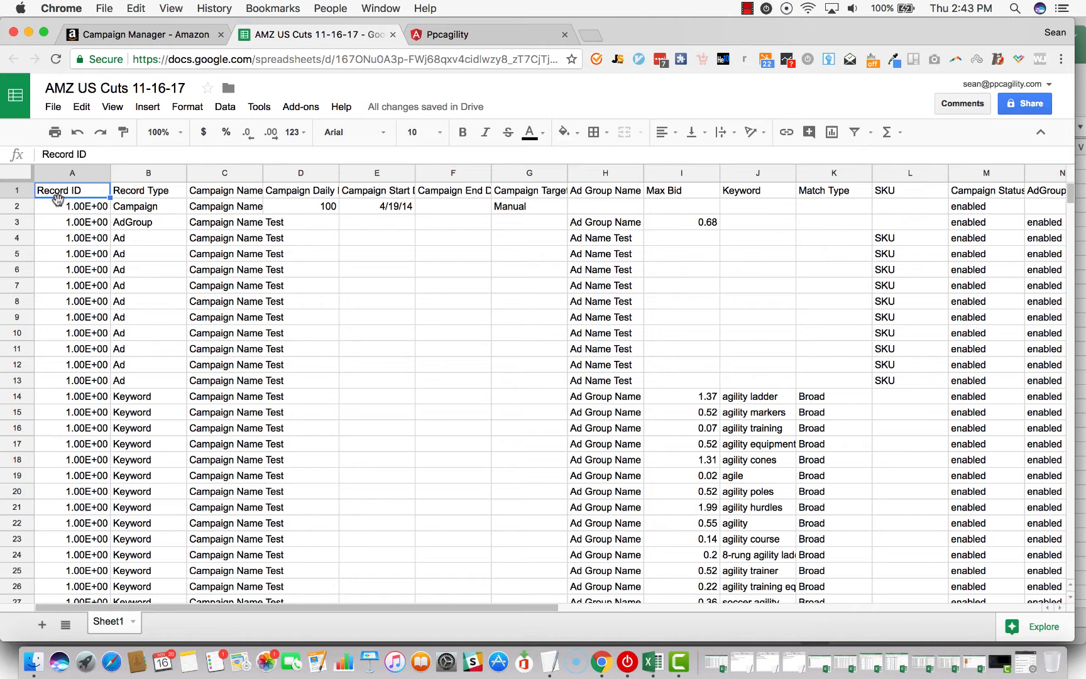
left_click(209, 194)
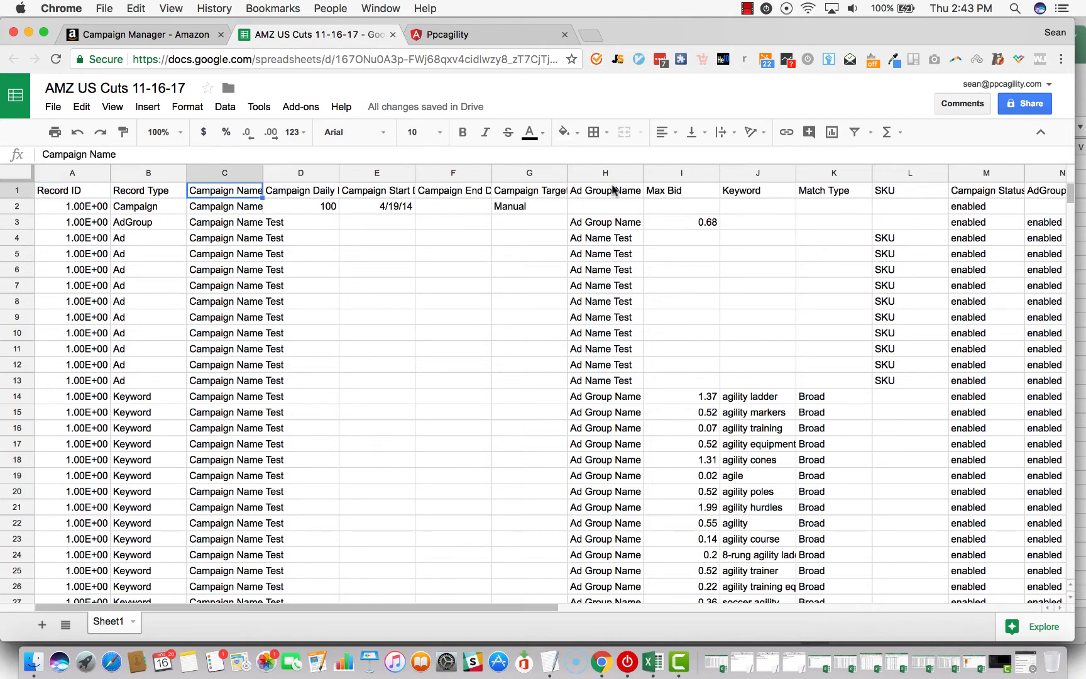
left_click(615, 191)
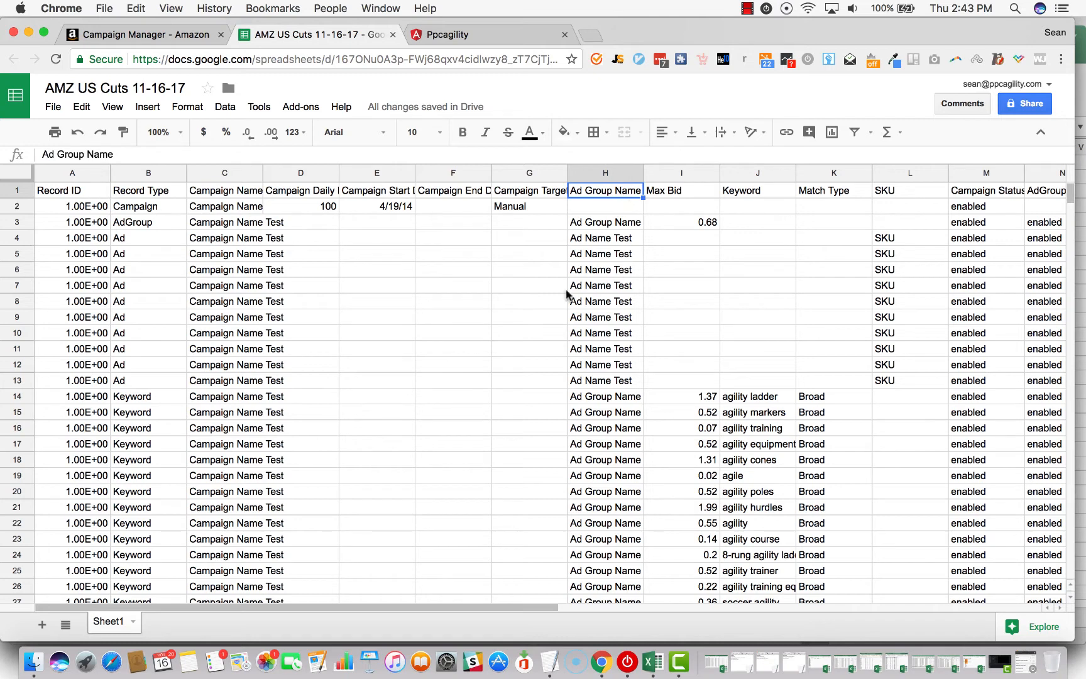
left_click(891, 190)
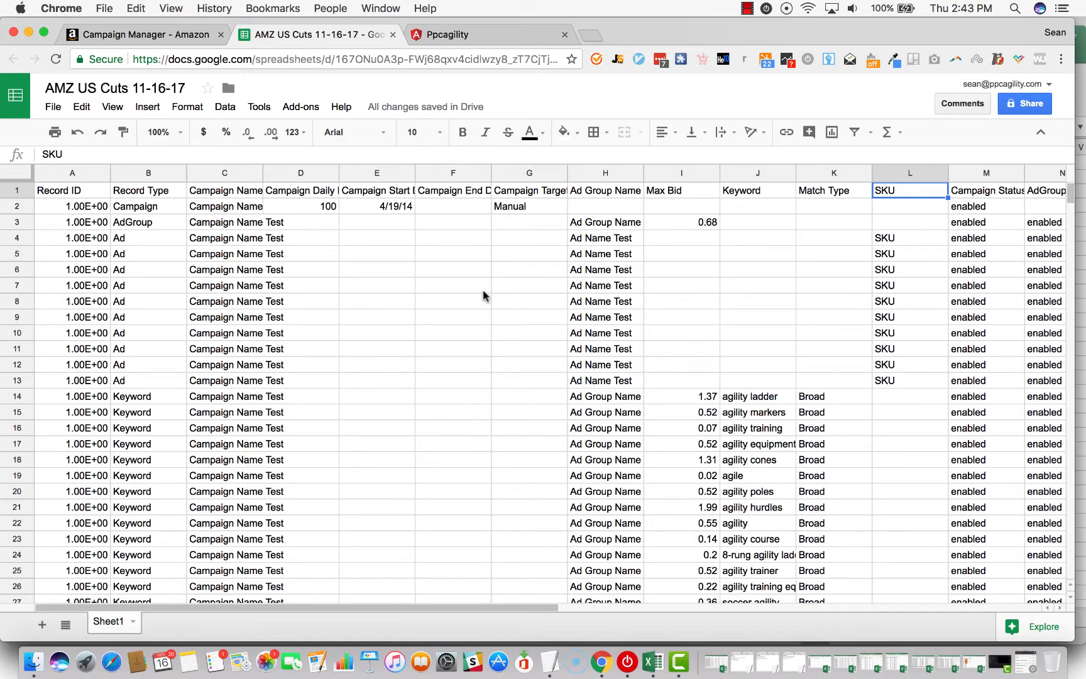
left_click(98, 209)
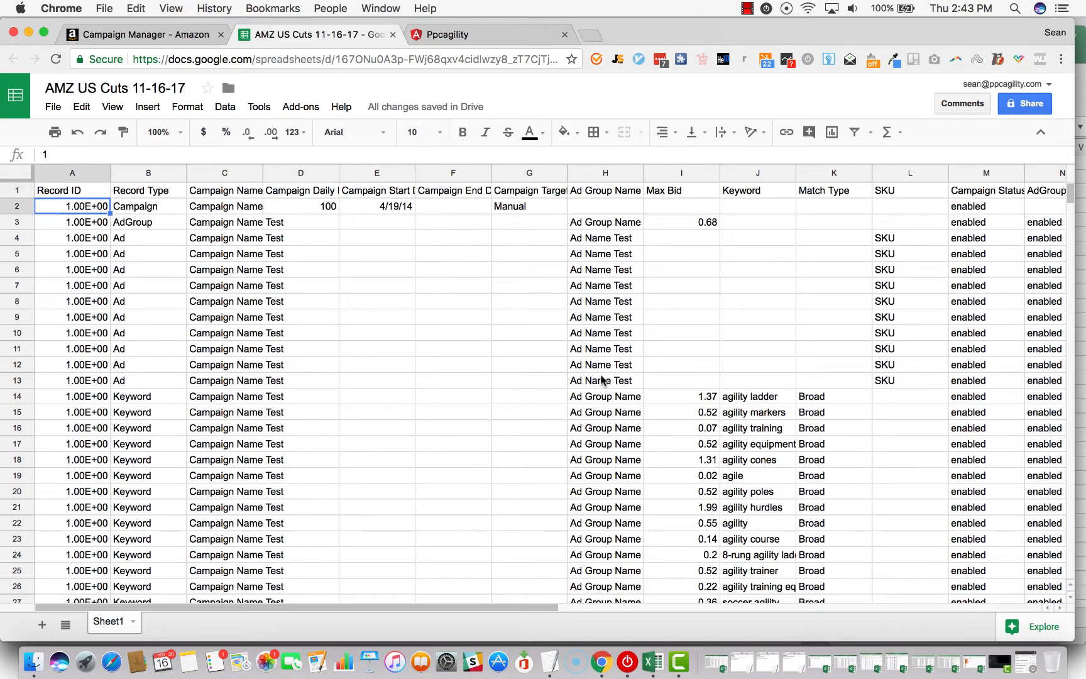
left_click(91, 192)
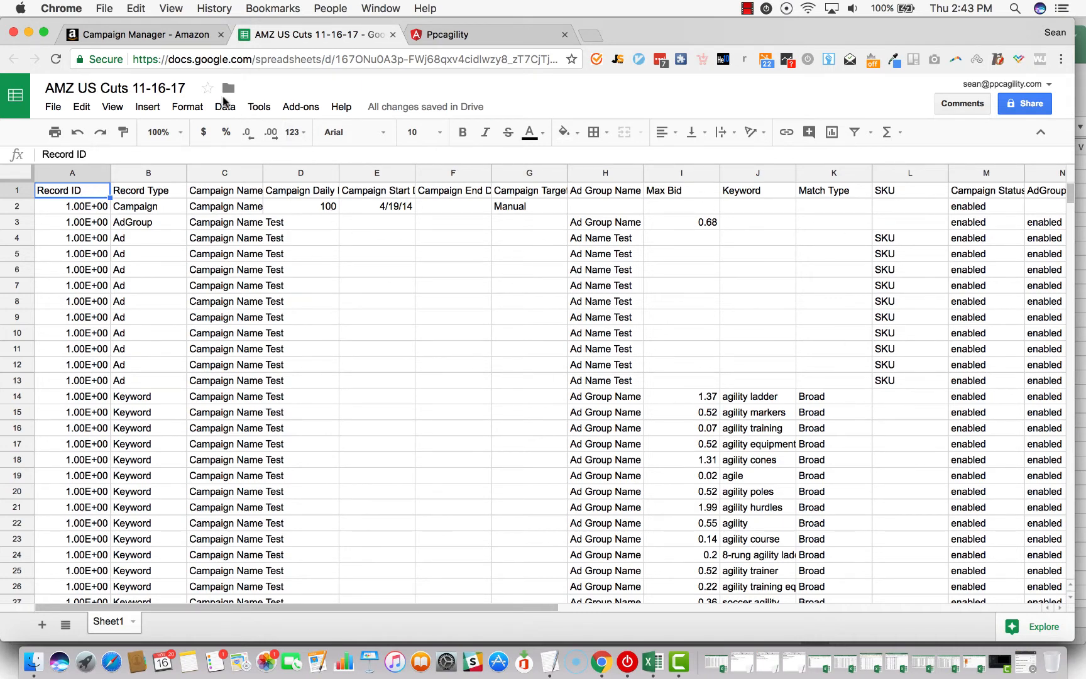
Turn on column filters and set Record Type to show only Keyword rows
left_click(225, 106)
left_click(271, 302)
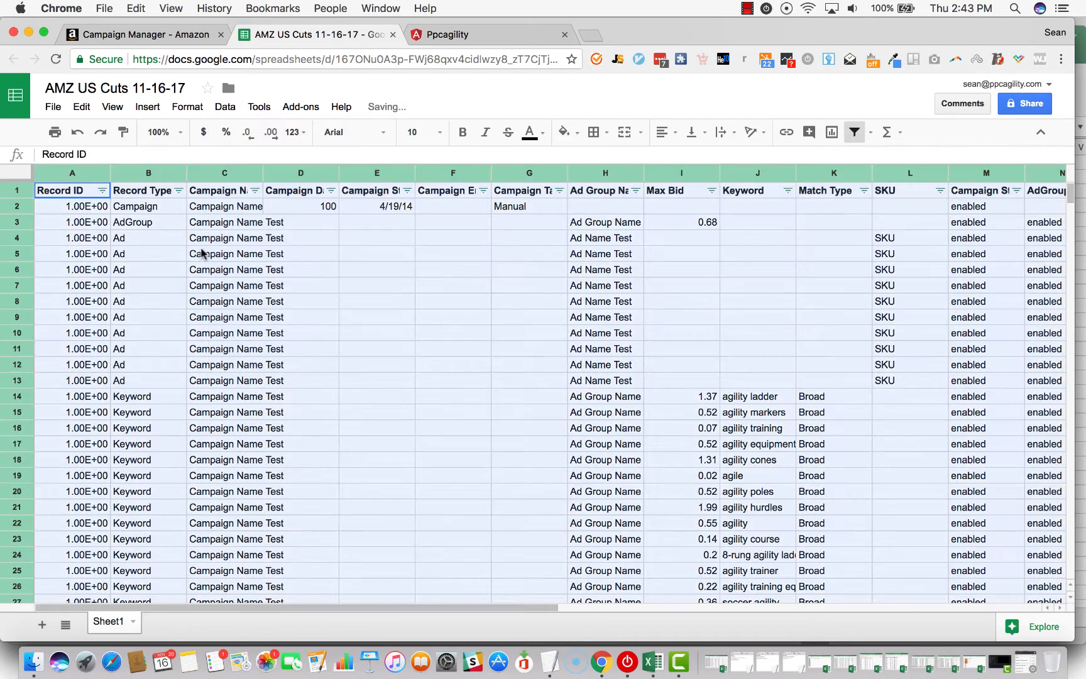
left_click(178, 190)
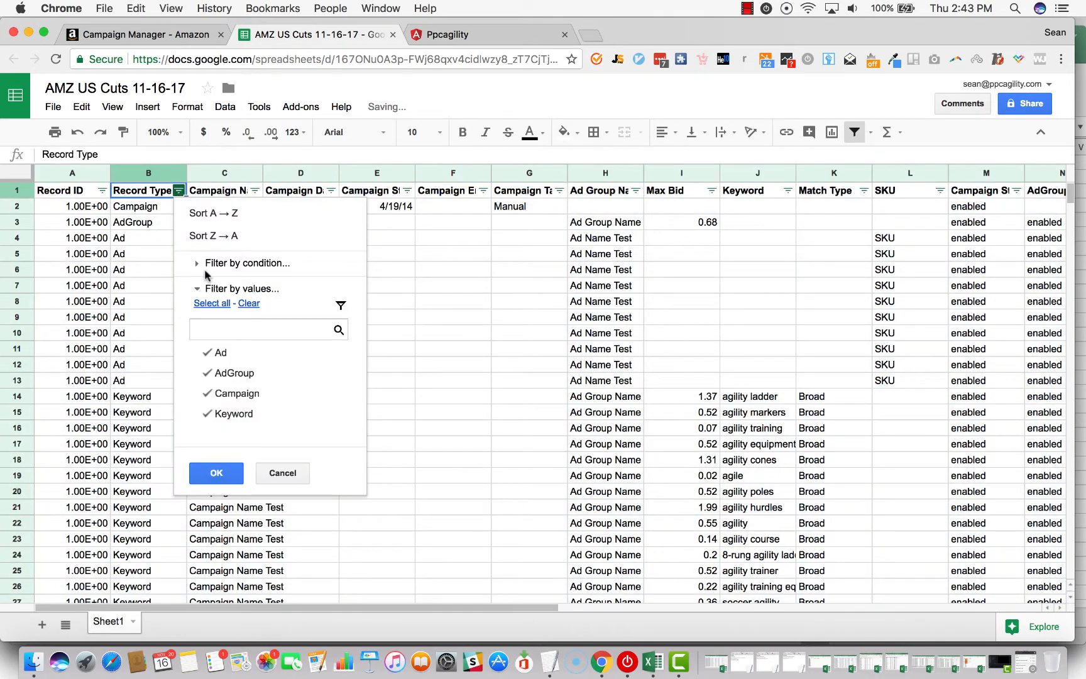
left_click(251, 304)
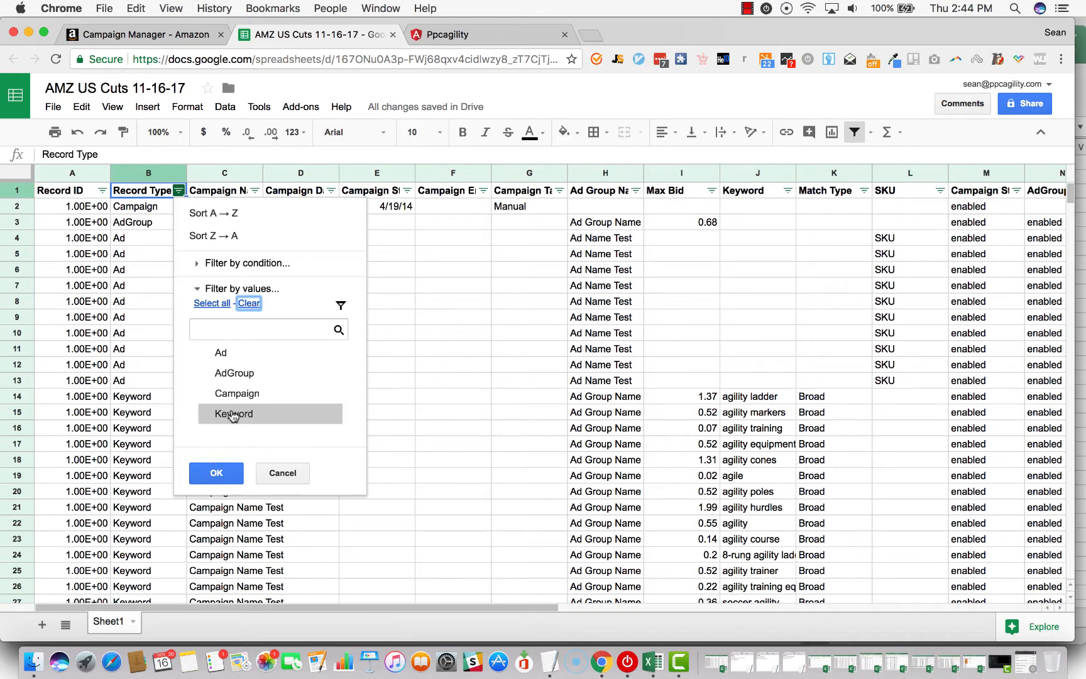
left_click(233, 414)
left_click(217, 473)
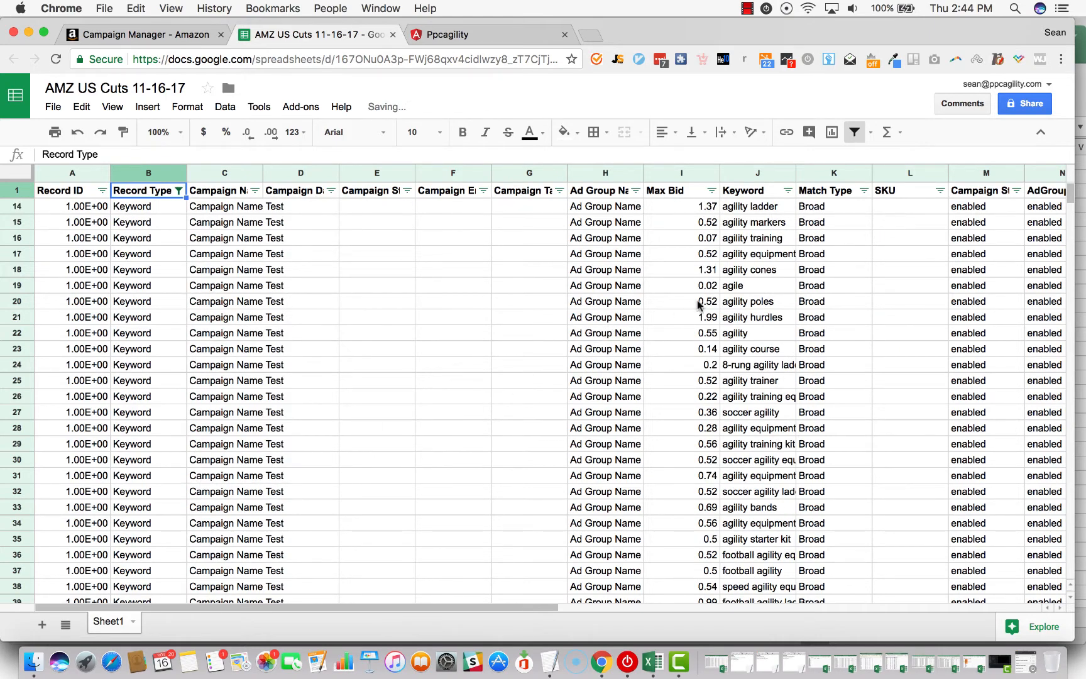
scroll(690, 299, "right", 1)
scroll(690, 299, "right", 1)
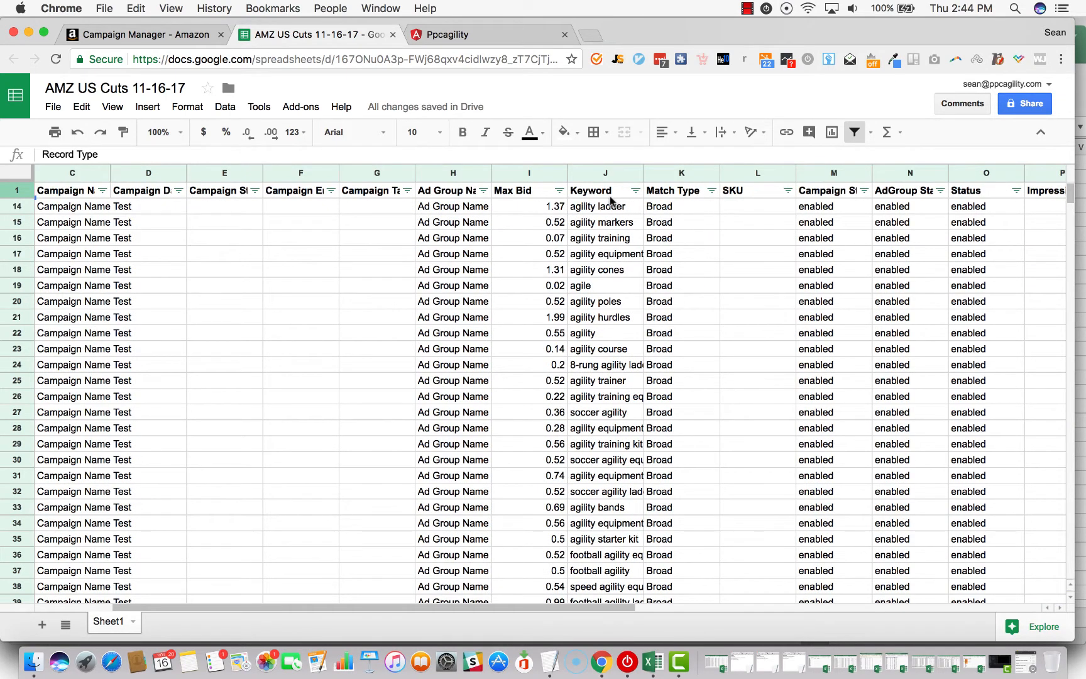
left_click_drag(611, 207, 597, 321)
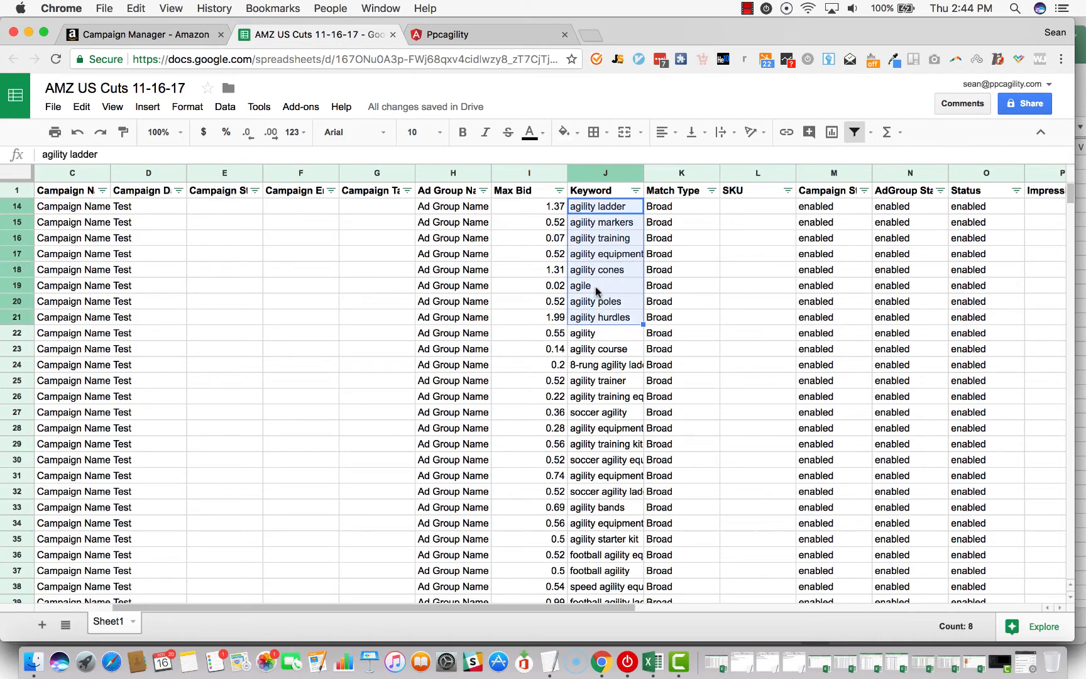
Glance at PPC Agility, return, and select the Keyword header ahead of the Clicks column
left_click(499, 36)
left_click(352, 34)
left_click(619, 194)
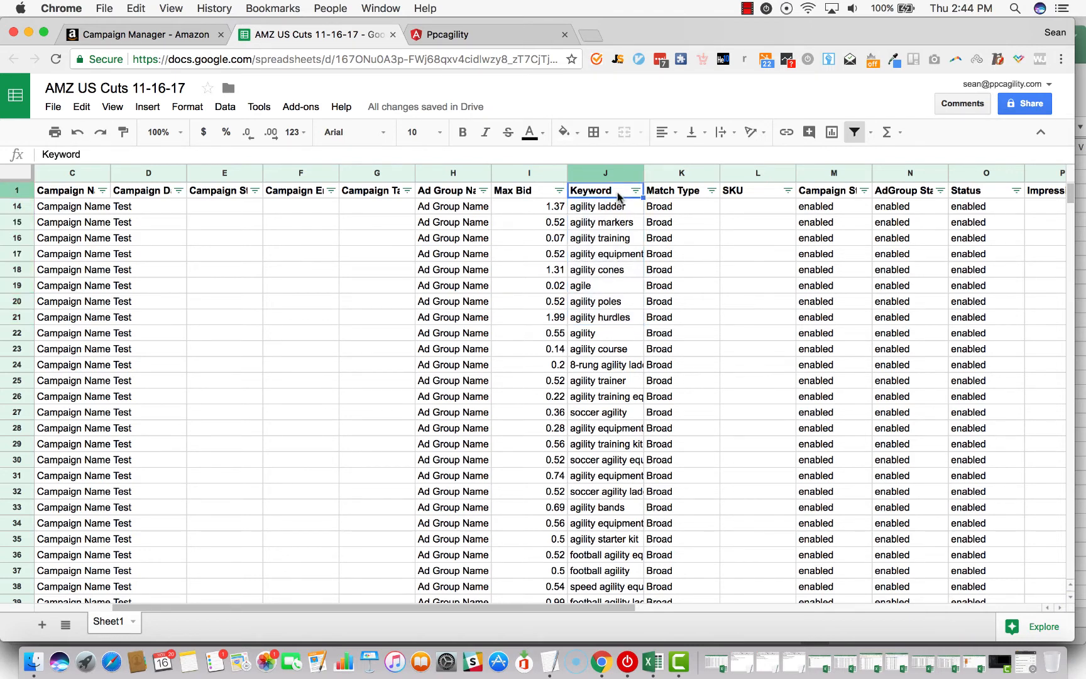
scroll(617, 195, "right", 4)
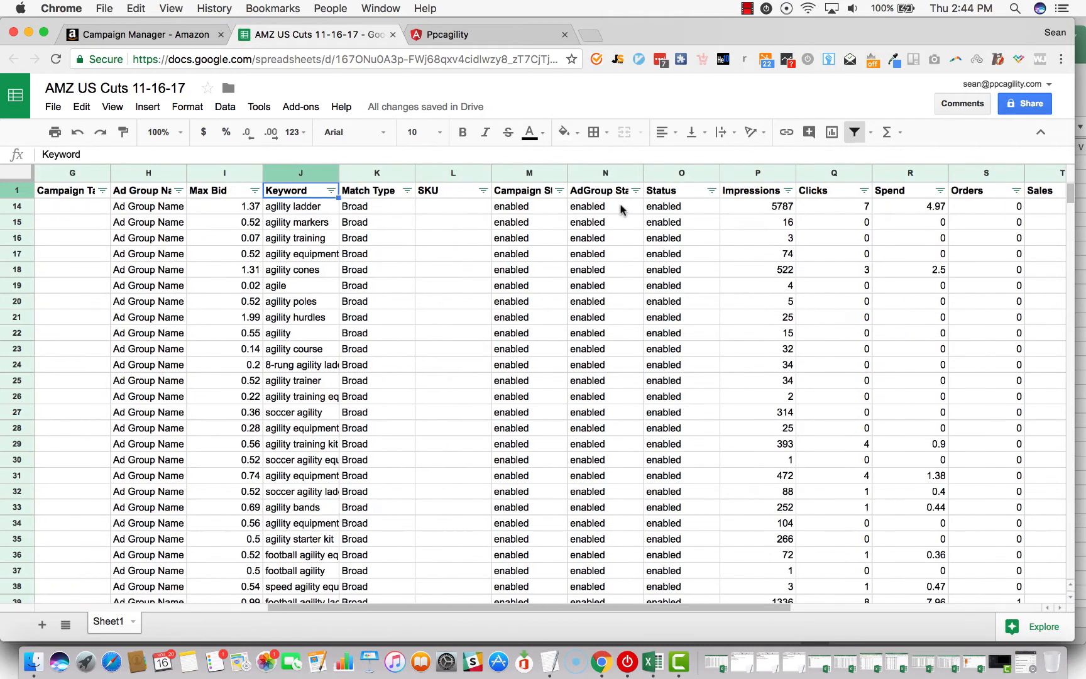
scroll(617, 215, "right", 1)
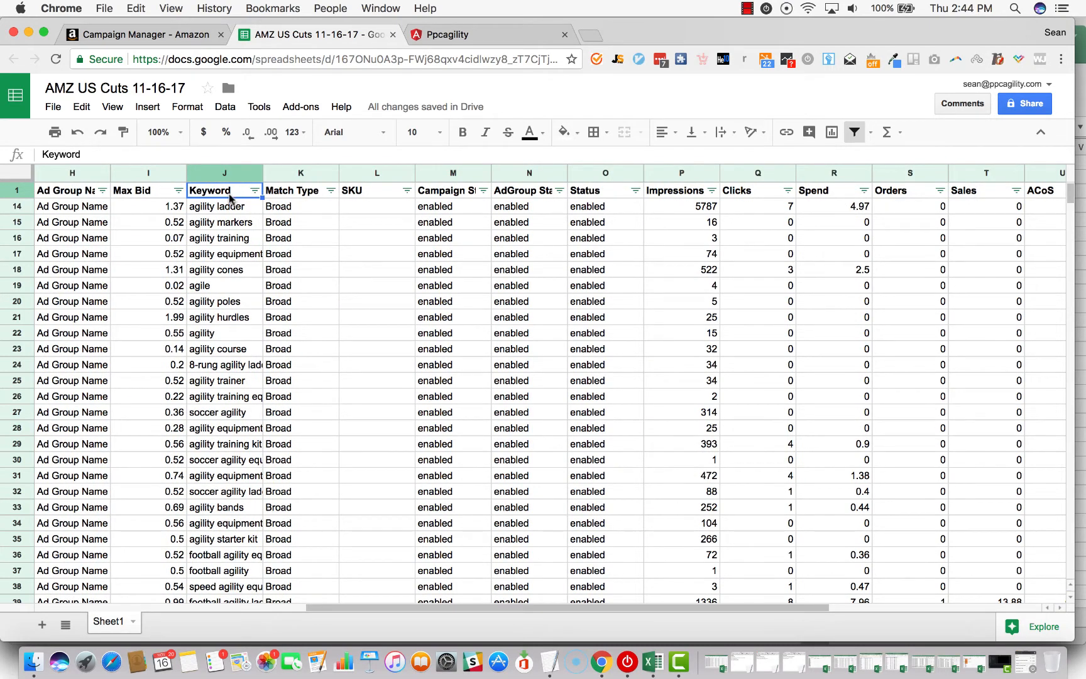
Filter the Clicks column by condition greater than or equal to 8
left_click(789, 190)
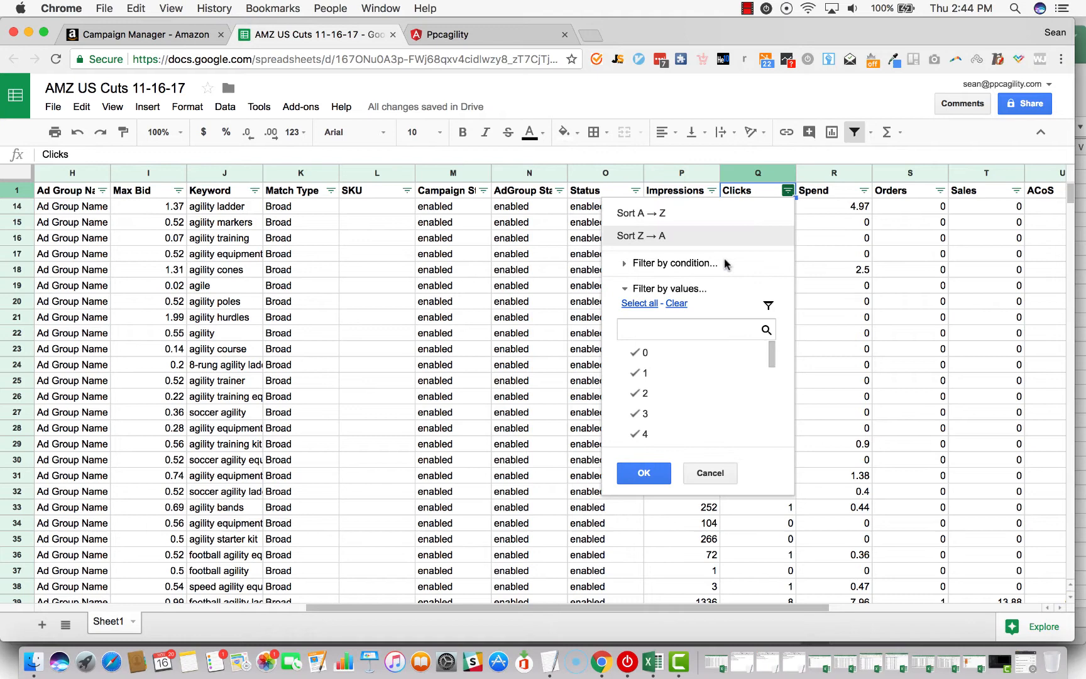
left_click(675, 263)
left_click(671, 287)
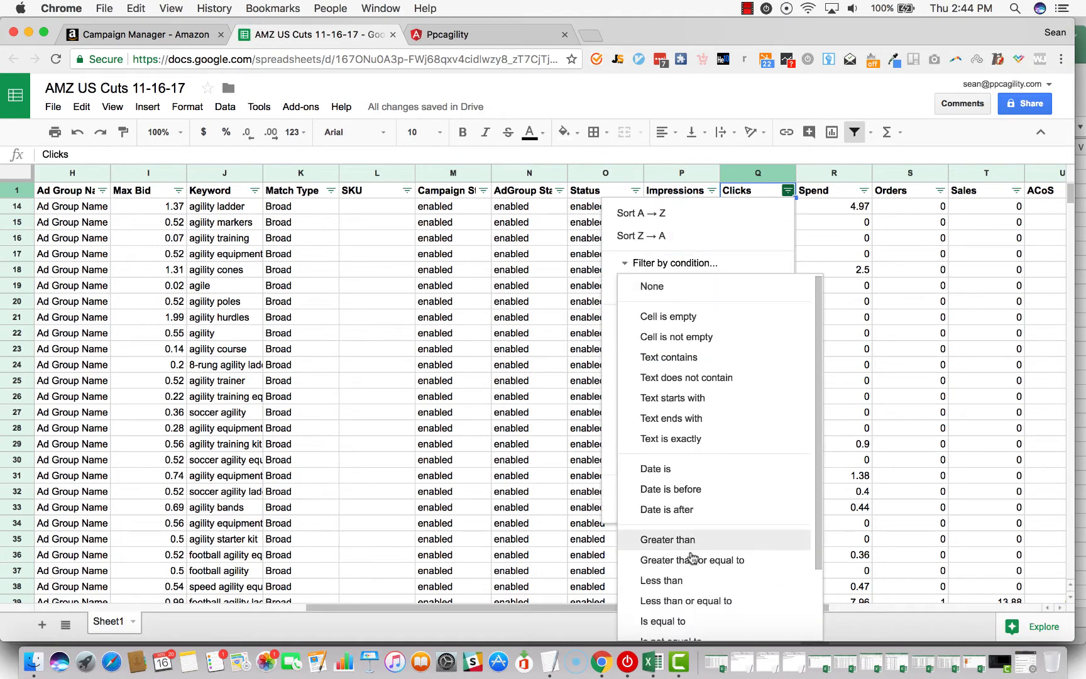
left_click(689, 560)
left_click(683, 313)
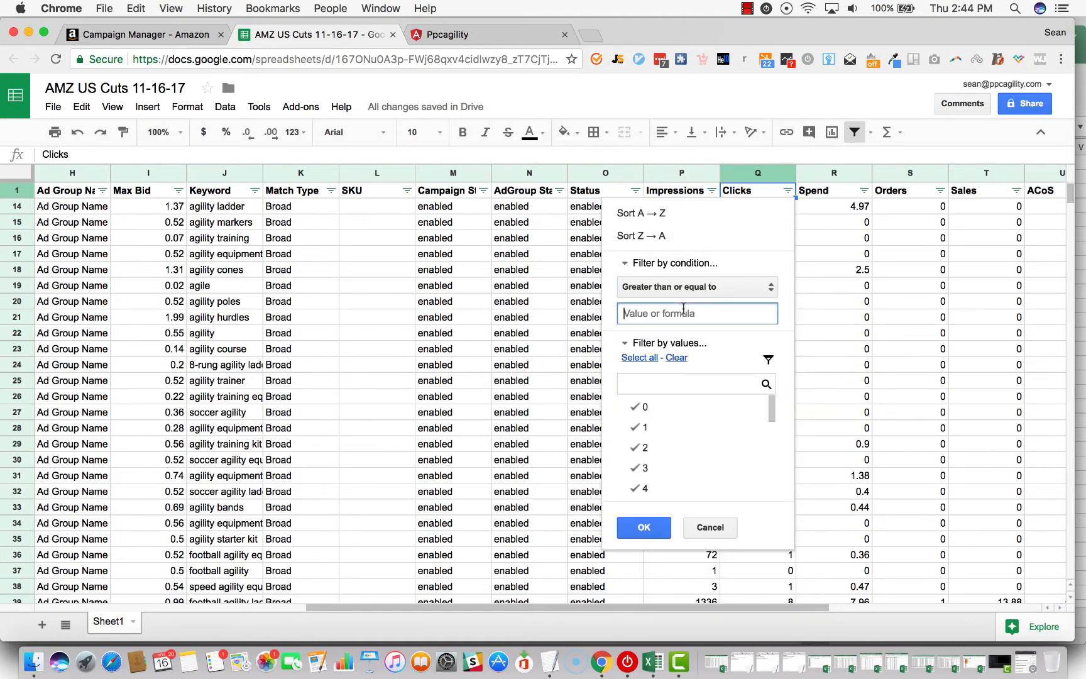
type("8")
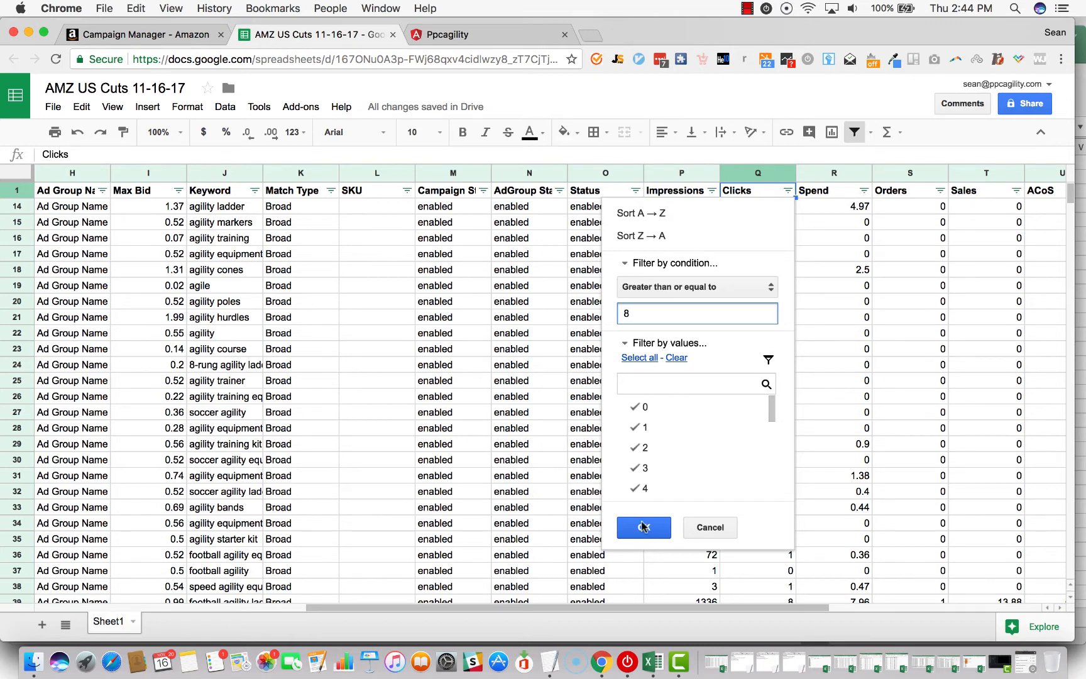
left_click(644, 527)
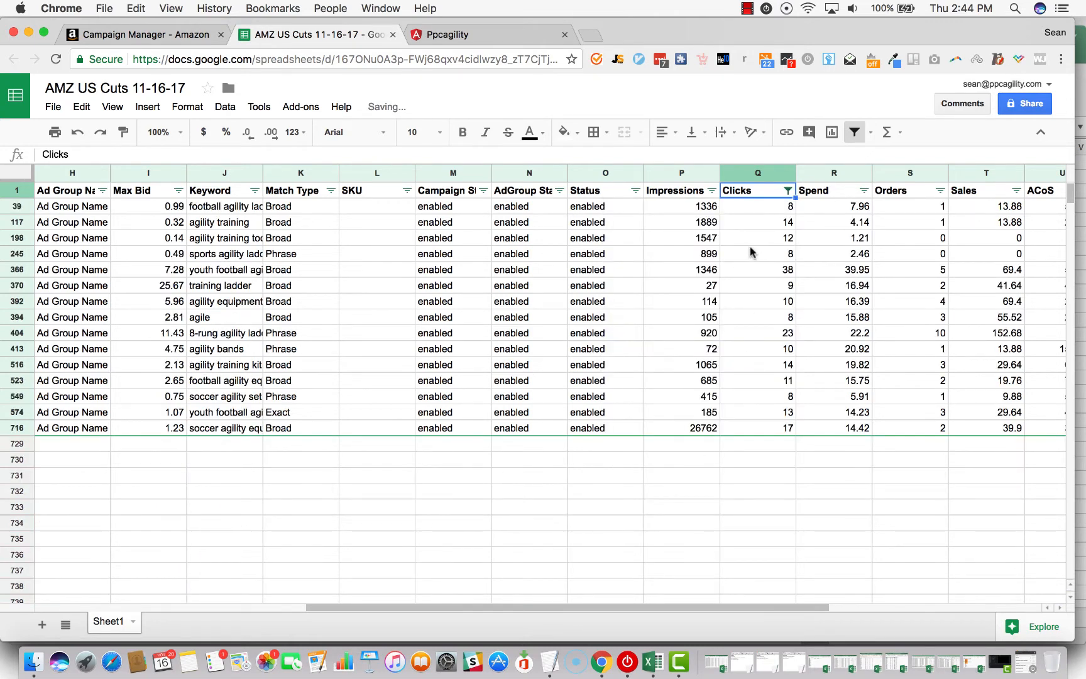
scroll(751, 251, "right", 2)
scroll(738, 254, "right", 1)
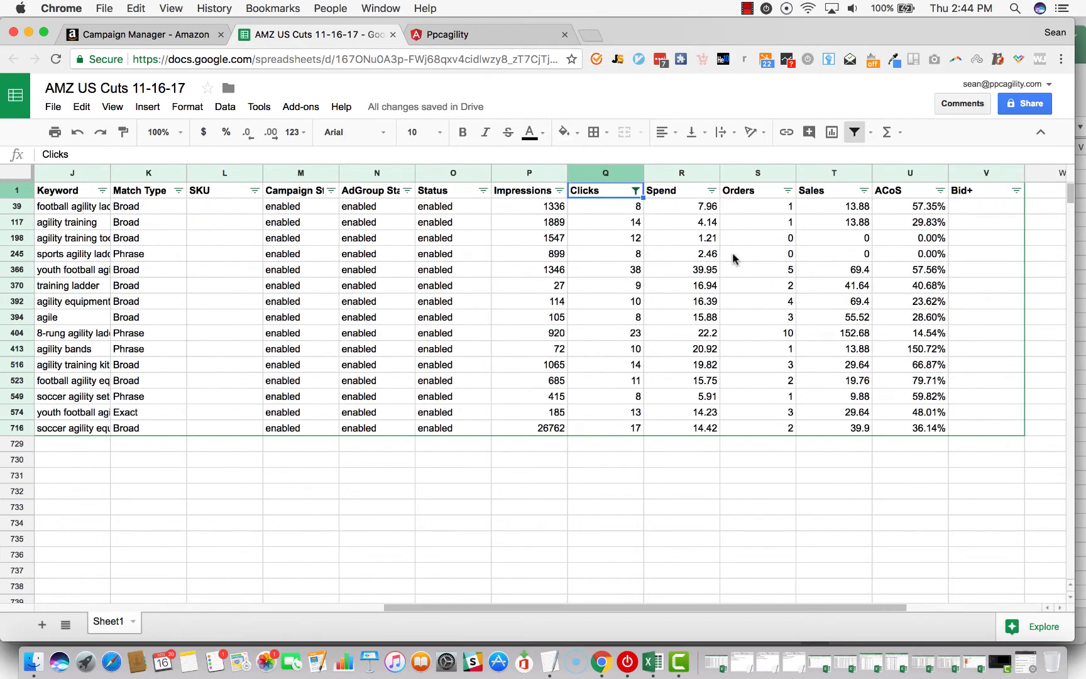
Filter the Orders column by condition equal to 0, leaving two keywords
left_click(788, 190)
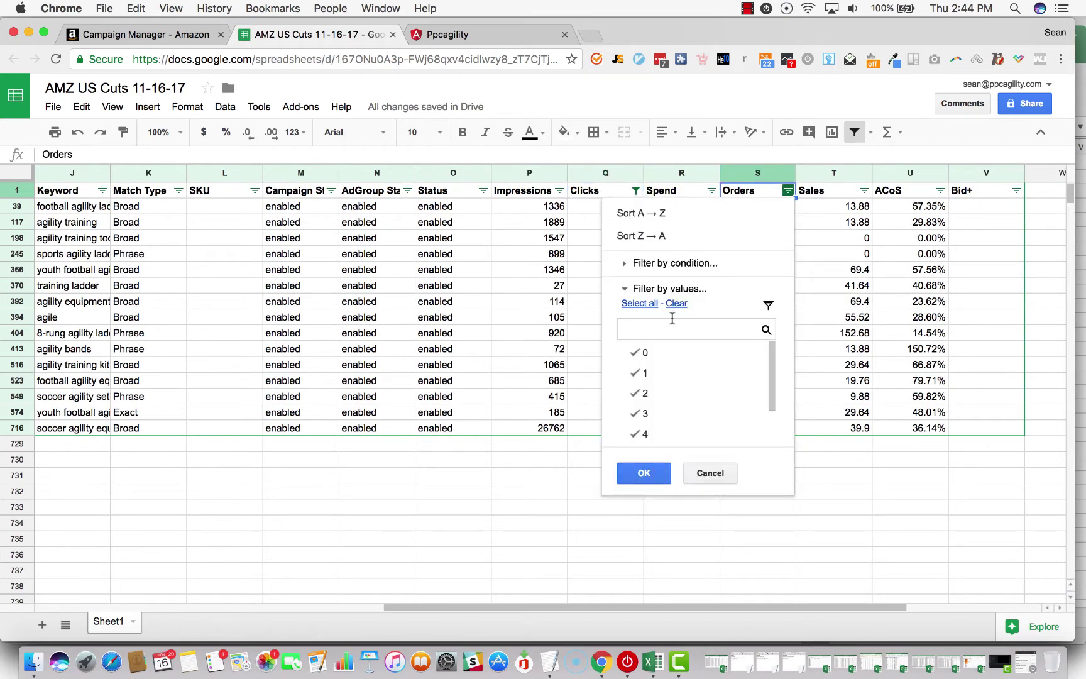
left_click(672, 264)
left_click(696, 289)
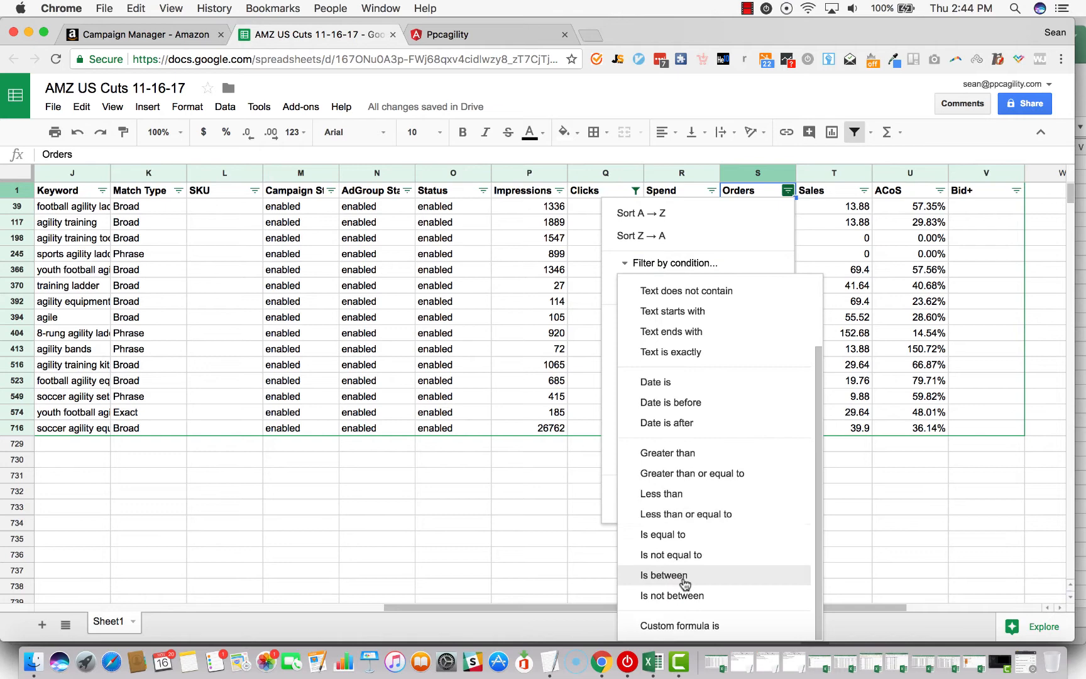
left_click(663, 534)
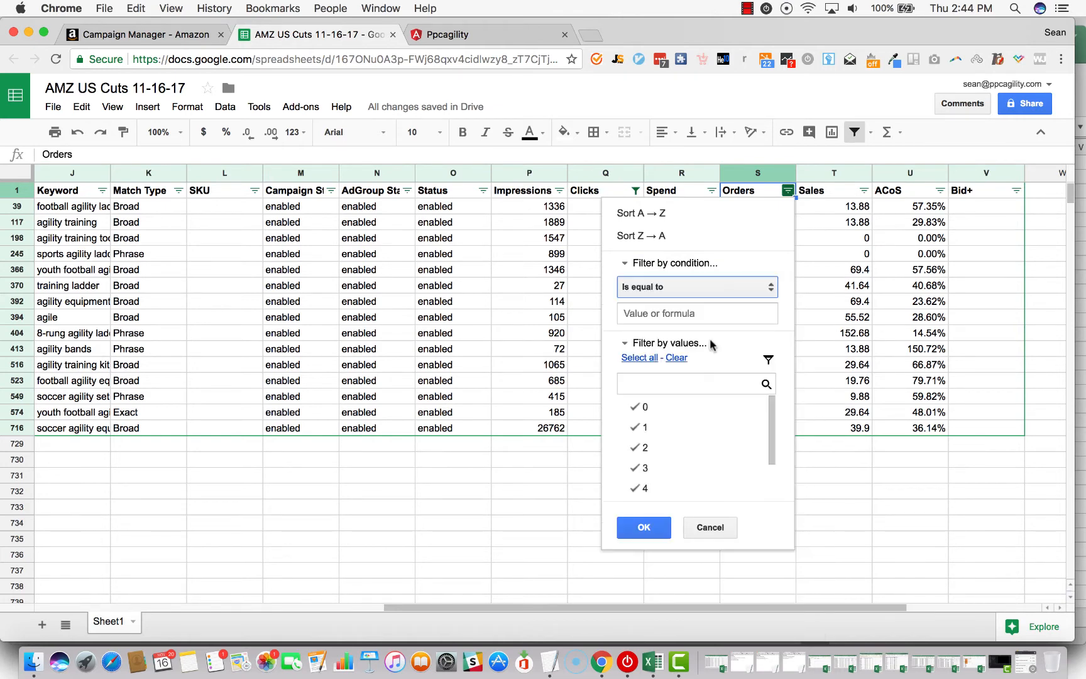
left_click(696, 313)
type("0")
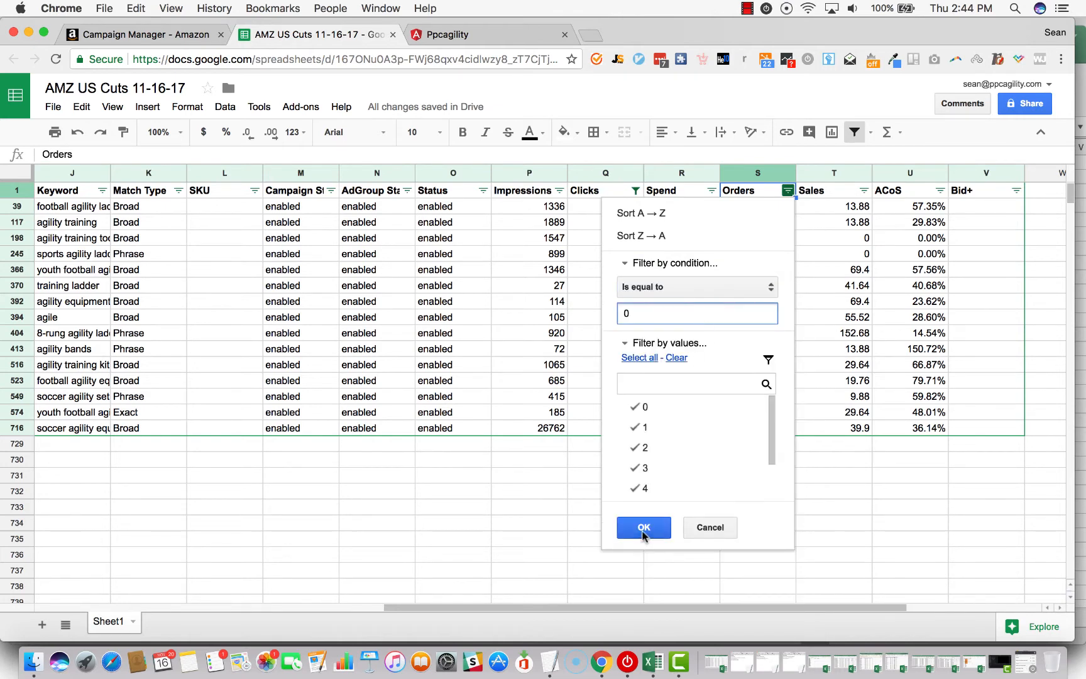
left_click(644, 528)
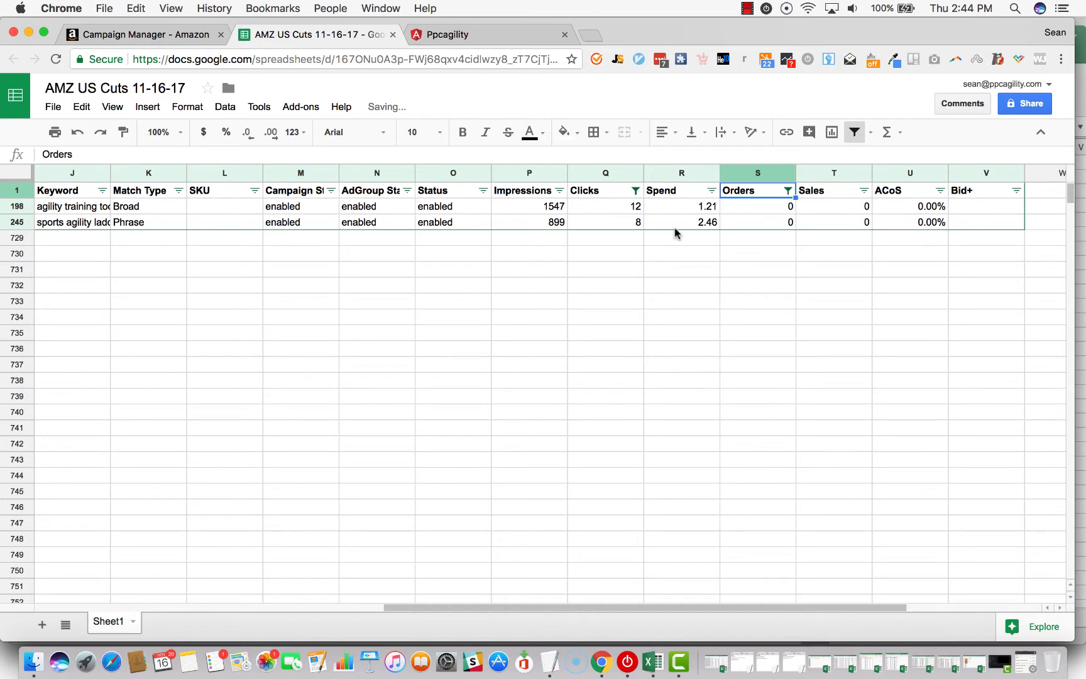
scroll(676, 232, "left", 10)
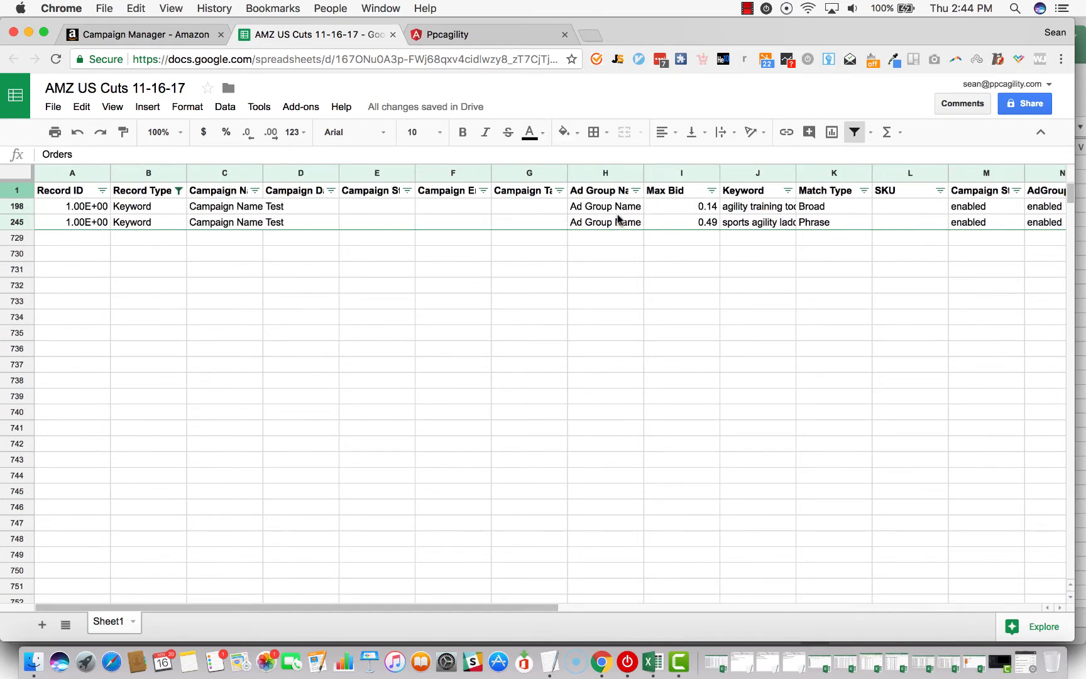
Set the Max Bid of both remaining keywords to 0.14
left_click(663, 209)
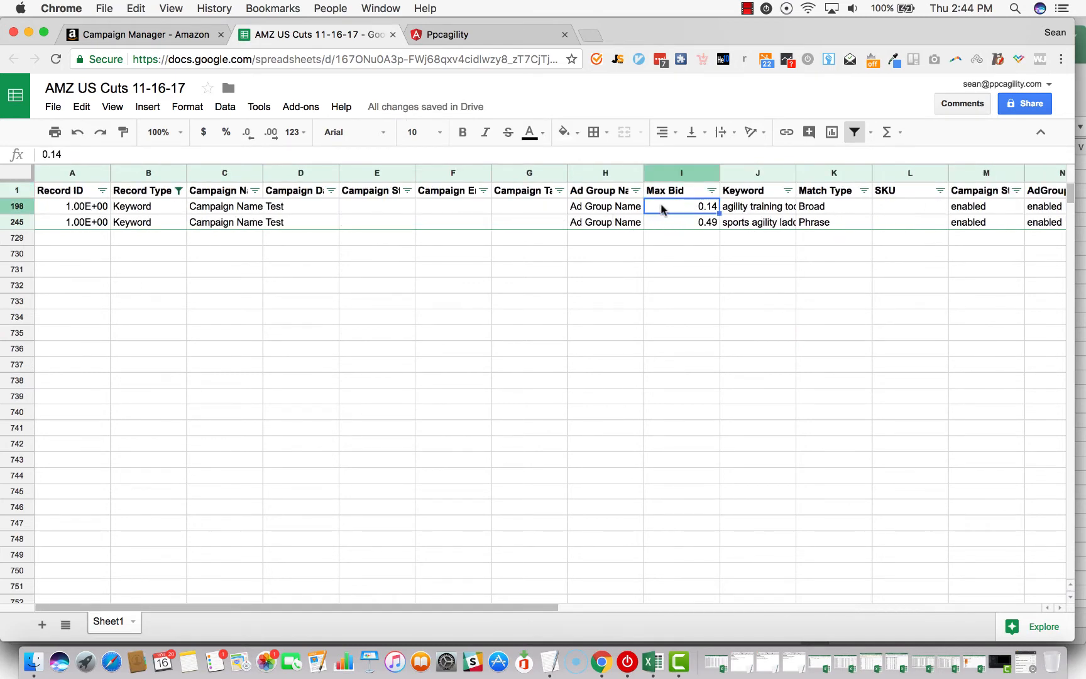
type("0")
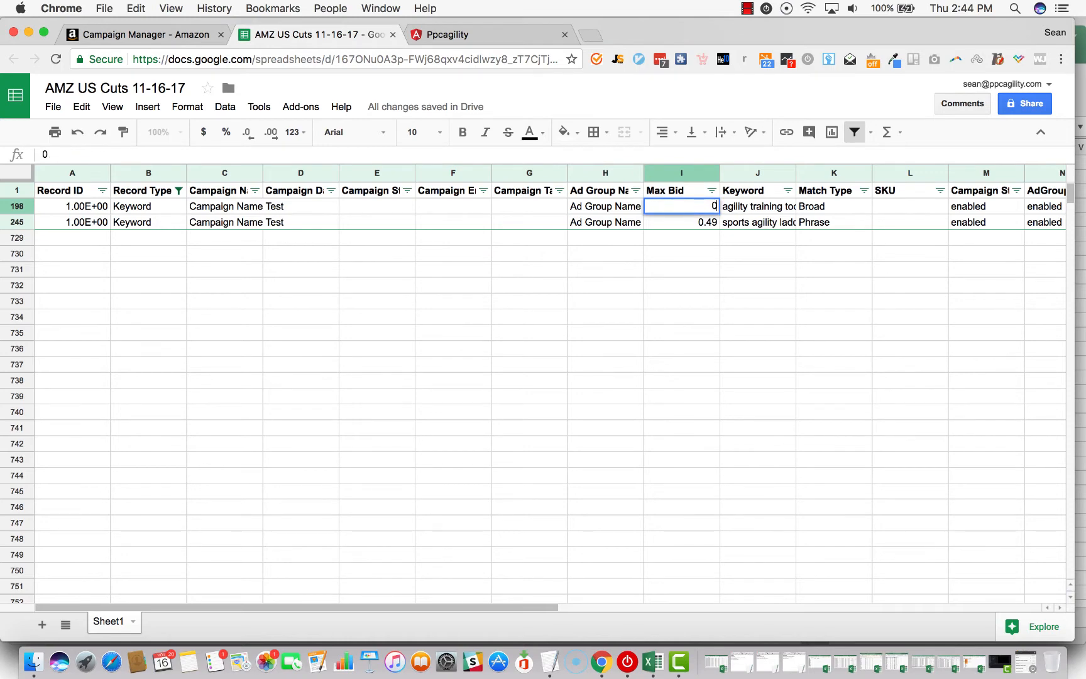
key("Return")
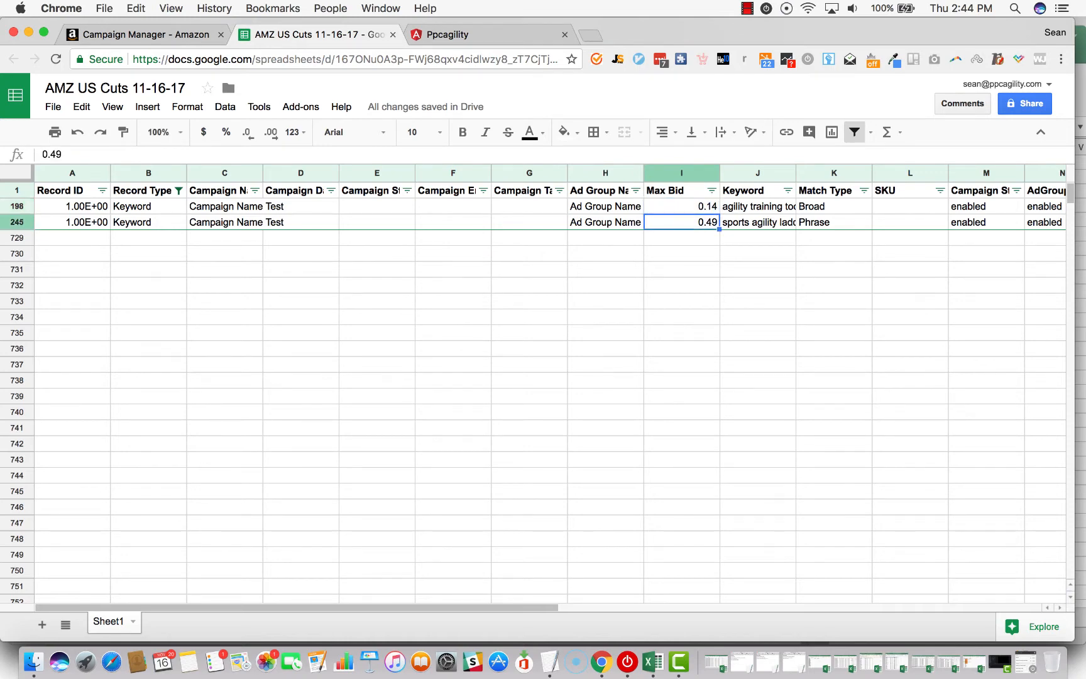
key("Up")
key("super+c")
key("shift+Down")
key("super+v")
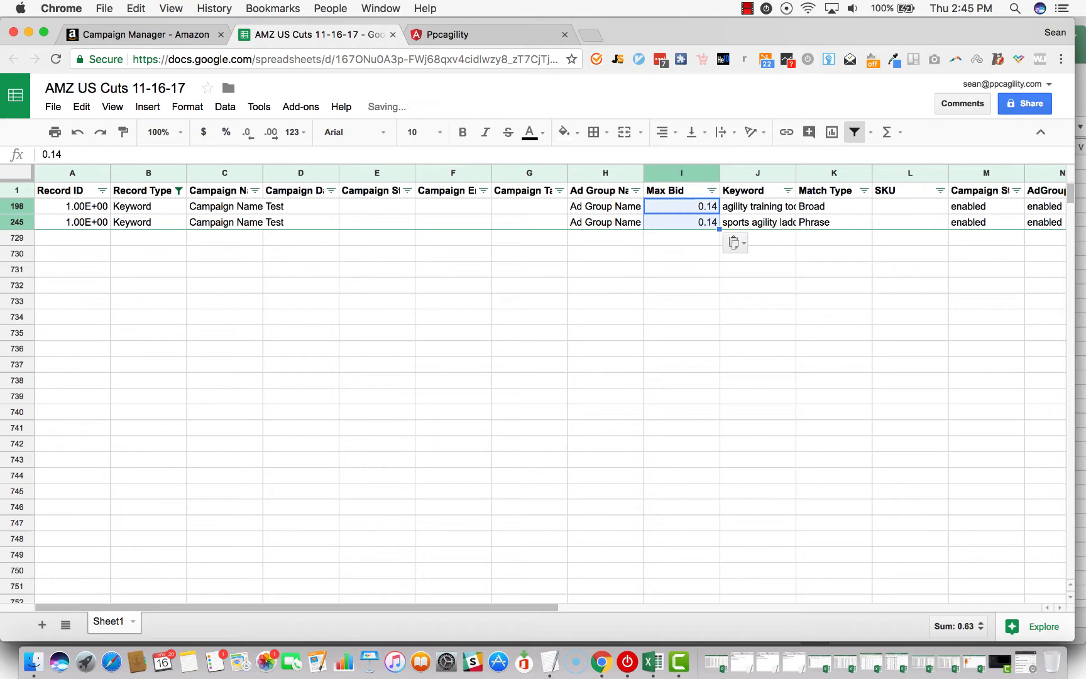
Copy all the filtered data and paste it into a new blank sheet
key("super+Home")
key("super+a")
key("super+c")
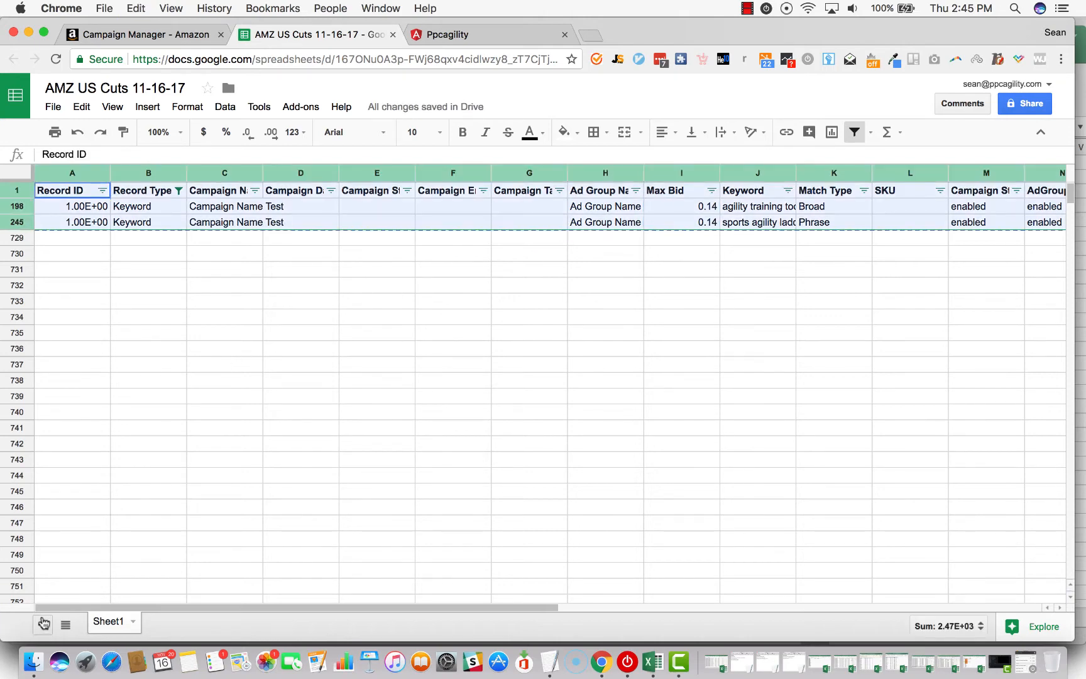
left_click(42, 625)
key("super+v")
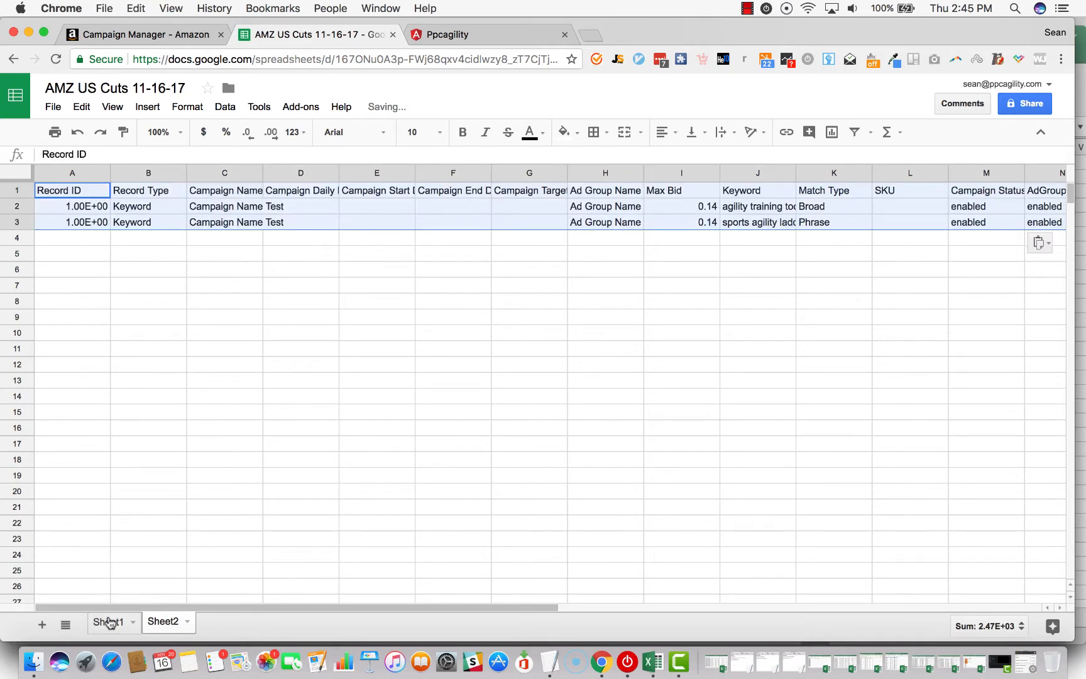
Delete the original Sheet1 so only the two-keyword sheet remains
left_click(108, 623)
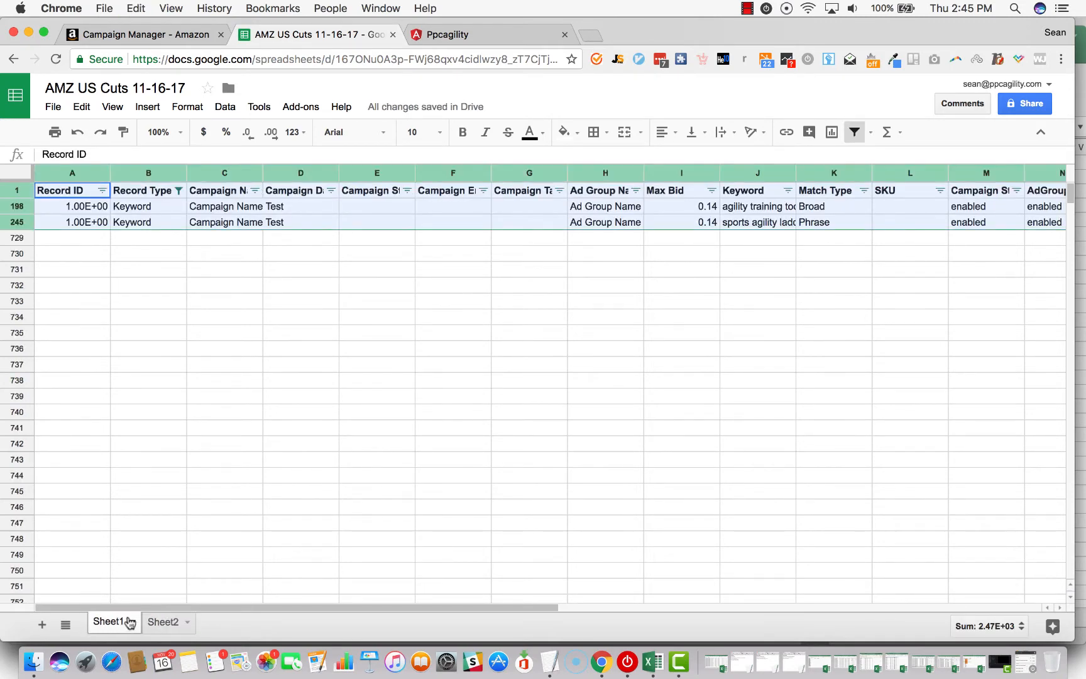
right_click(129, 622)
left_click(164, 406)
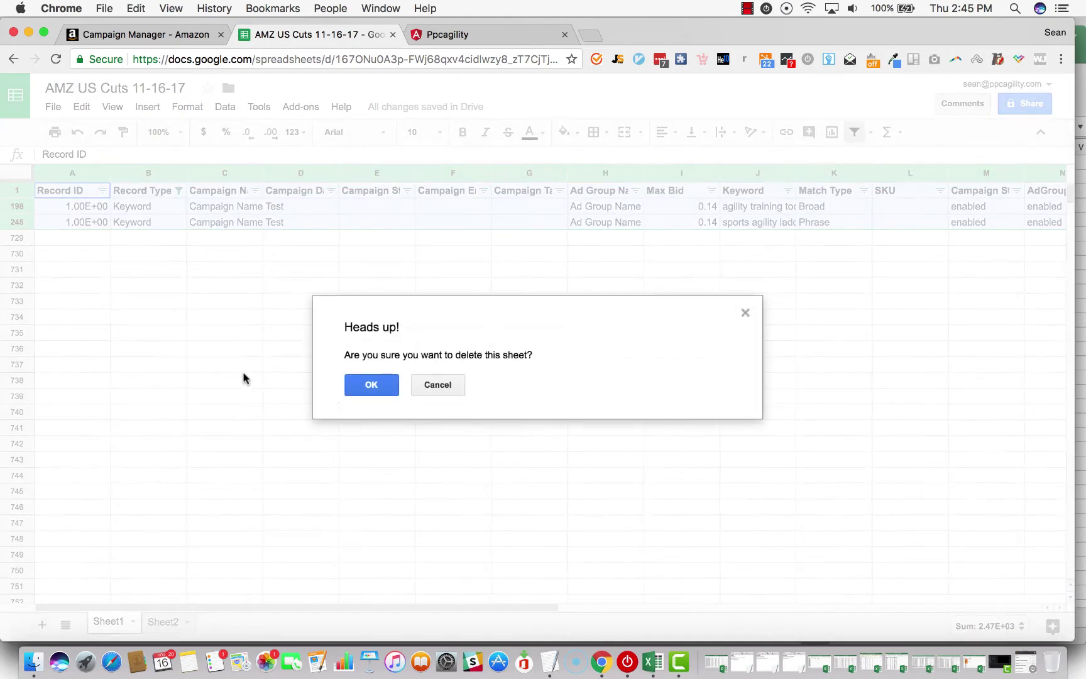
left_click(357, 389)
left_click(224, 223)
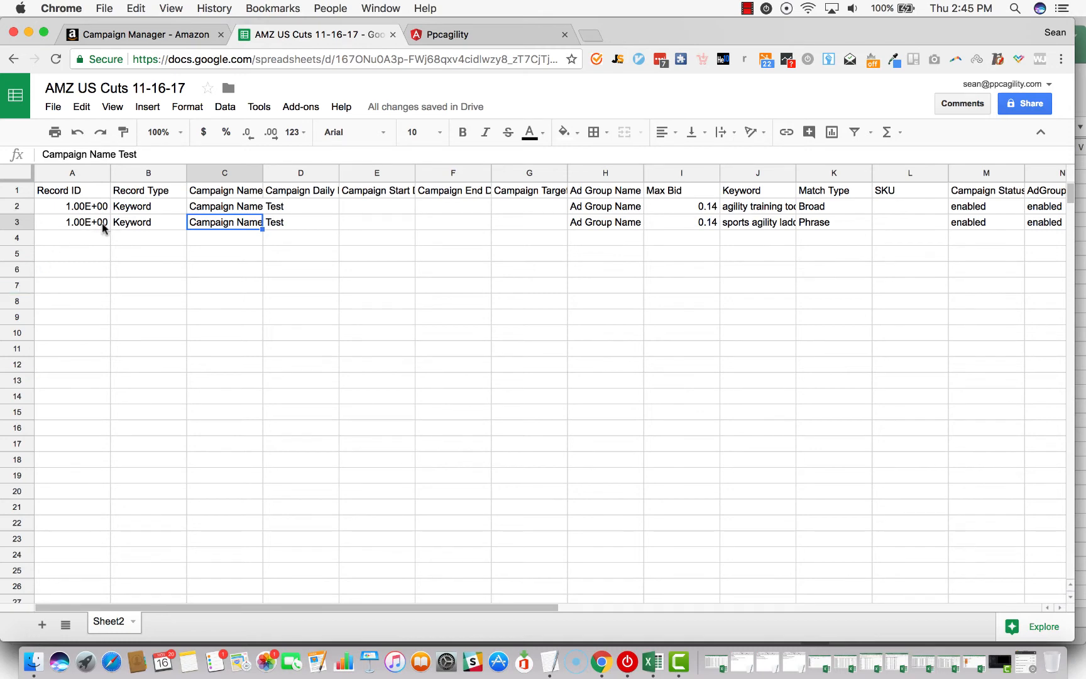
Download the spreadsheet as Microsoft Excel (.xlsx) and return to Amazon Campaign Manager
left_click(228, 255)
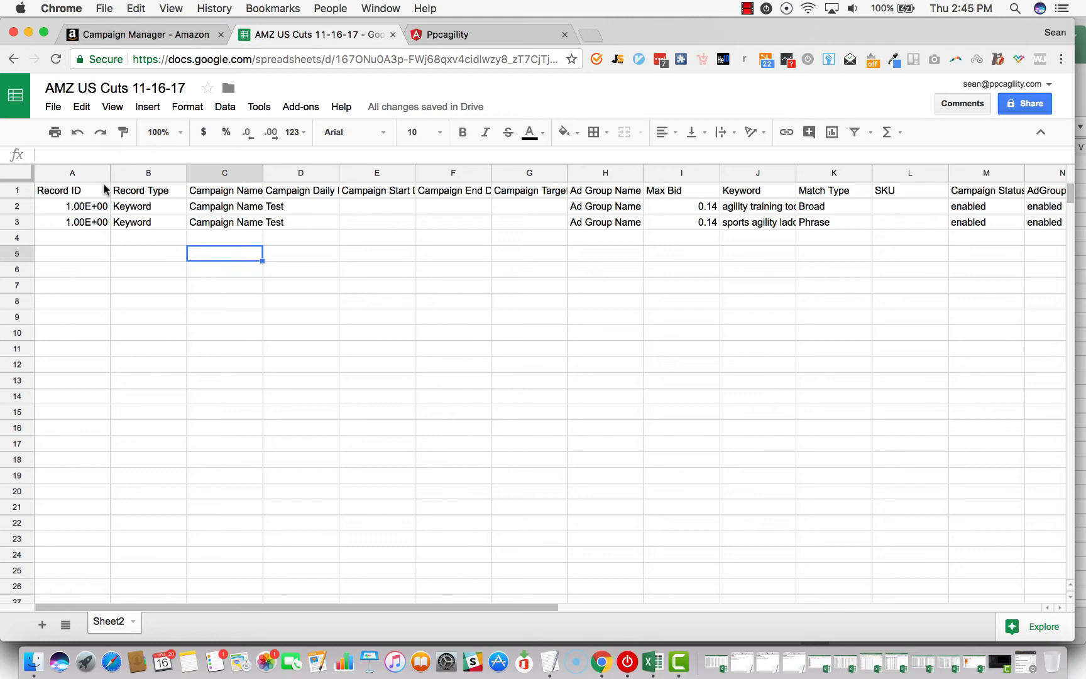
left_click(52, 107)
mouse_move(96, 344)
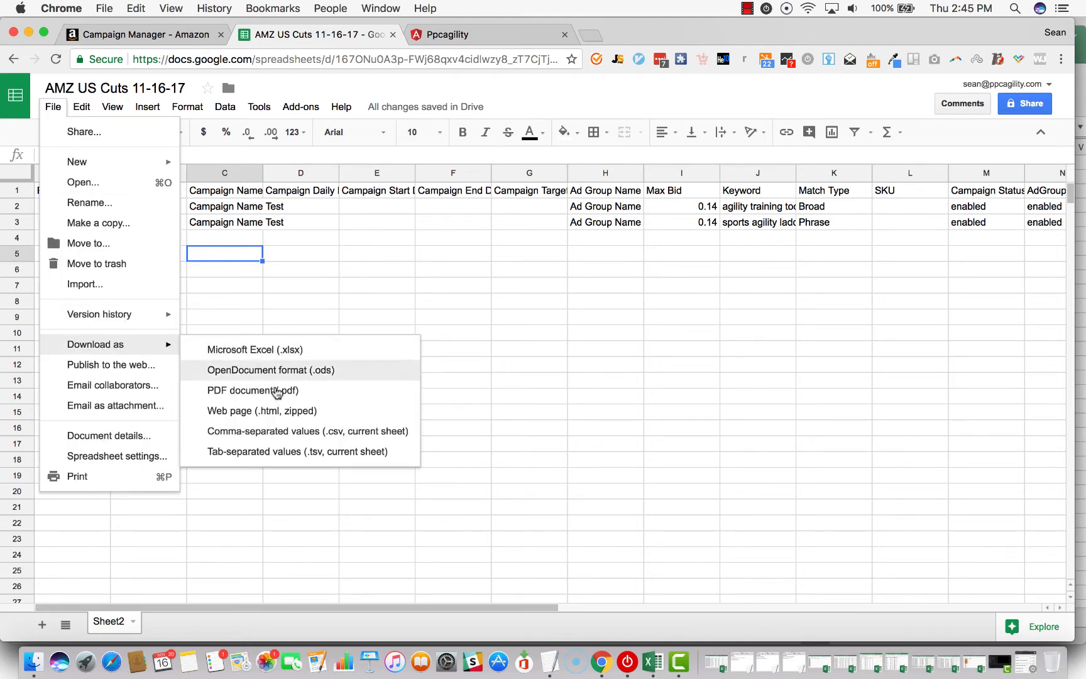
left_click(270, 350)
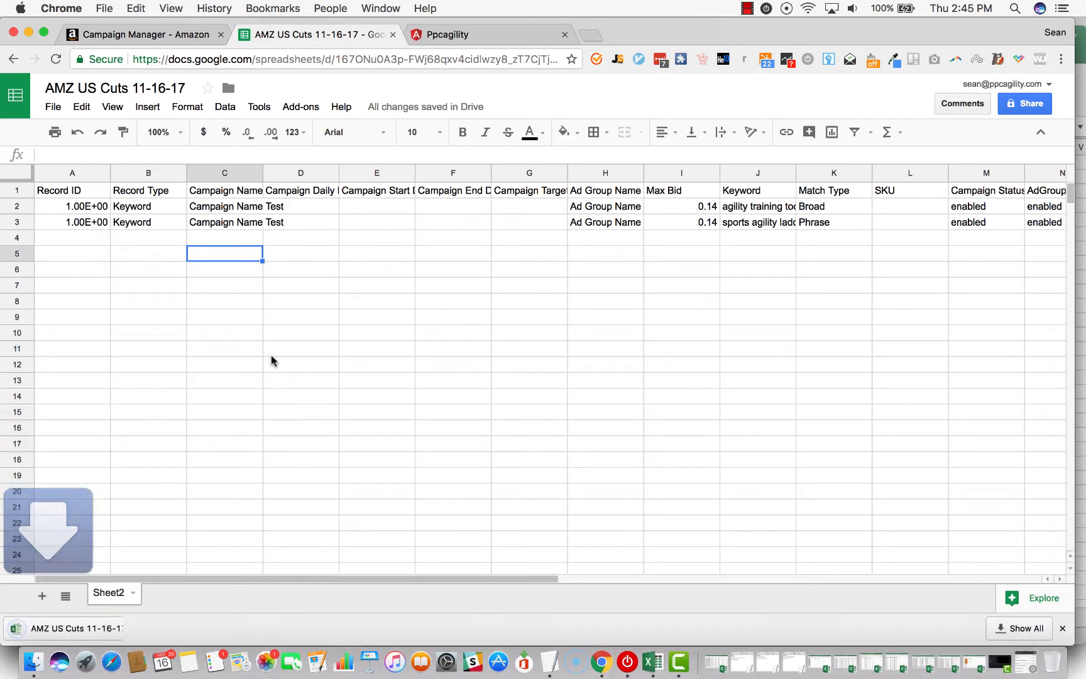
left_click(164, 38)
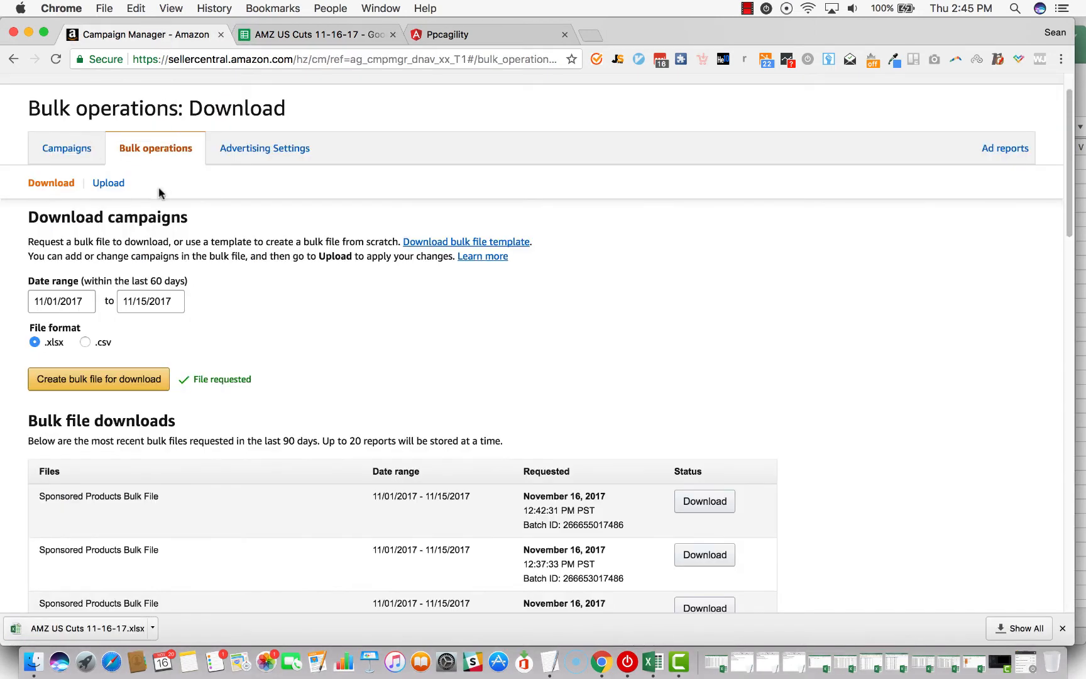
Go to the Bulk operations upload page in Seller Central
left_click(109, 183)
double_click(103, 308)
right_click(102, 308)
key("Escape")
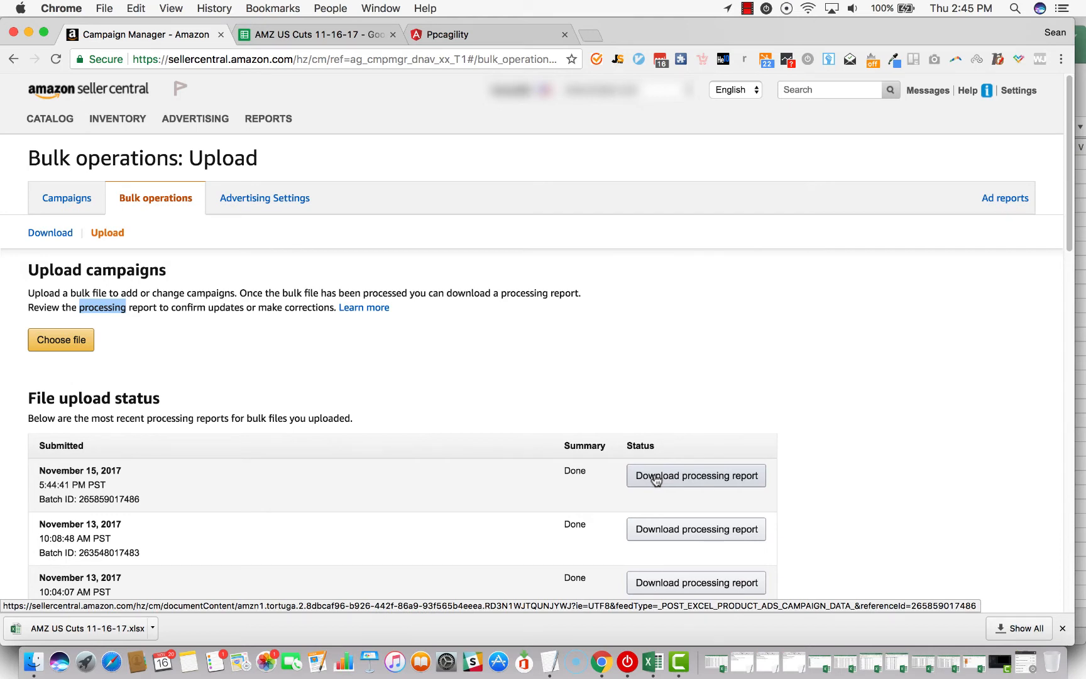
Download the November 15 upload's processing report and open it in Excel
left_click(645, 475)
left_click(663, 475)
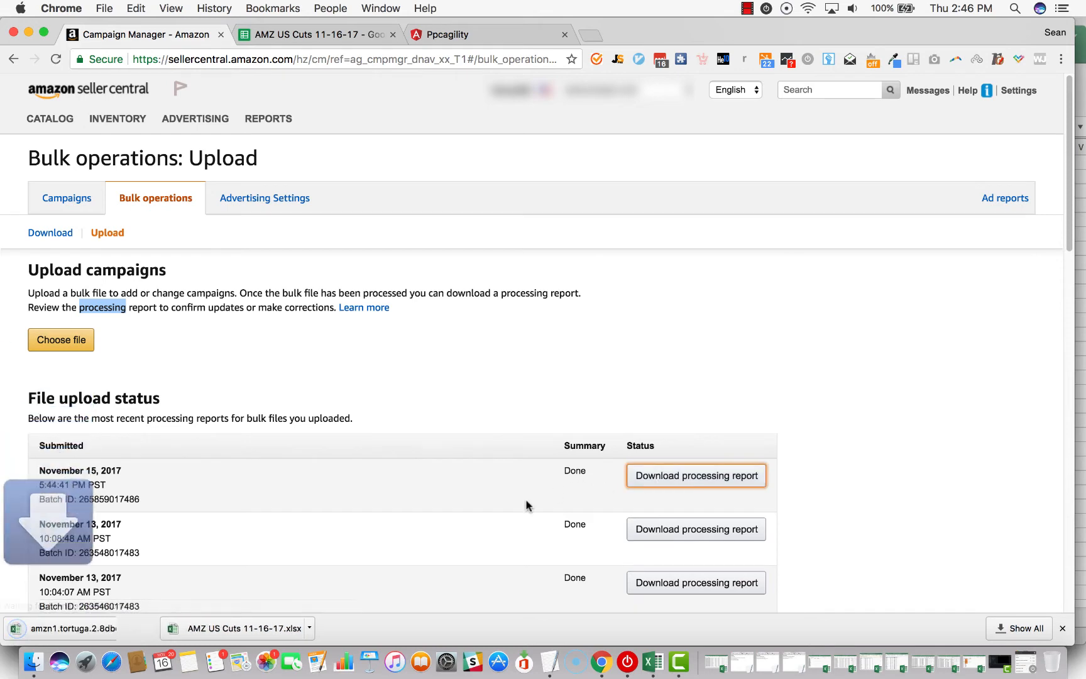
left_click(70, 631)
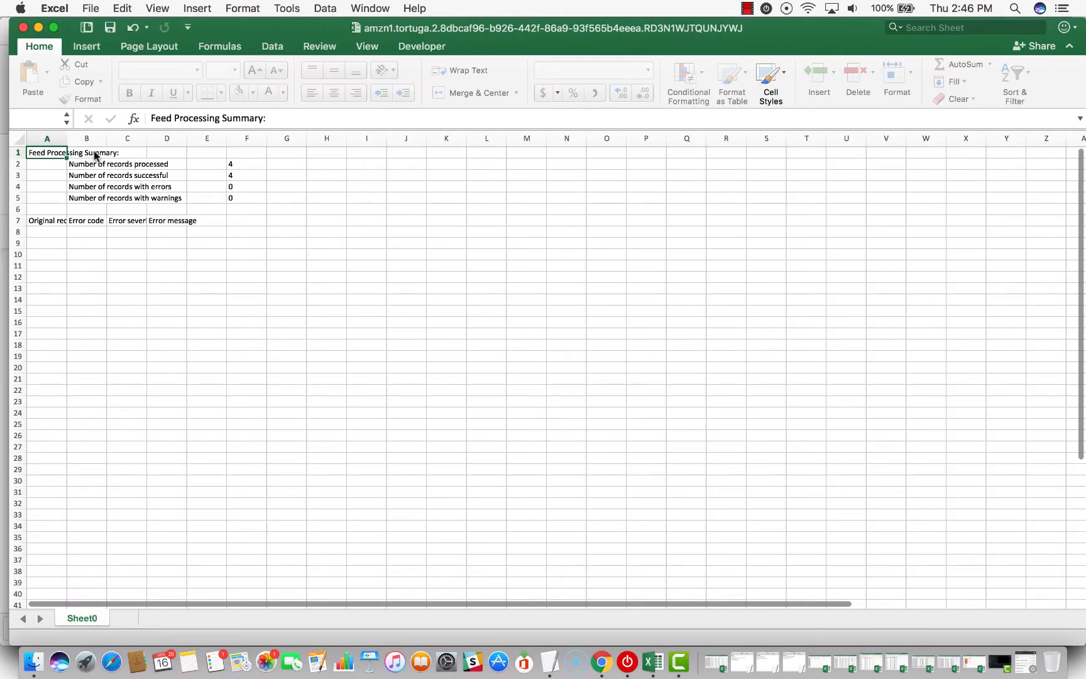
Confirm 4 records processed, all successful with no error rows, then minimize both Excel workbooks
left_click(82, 165)
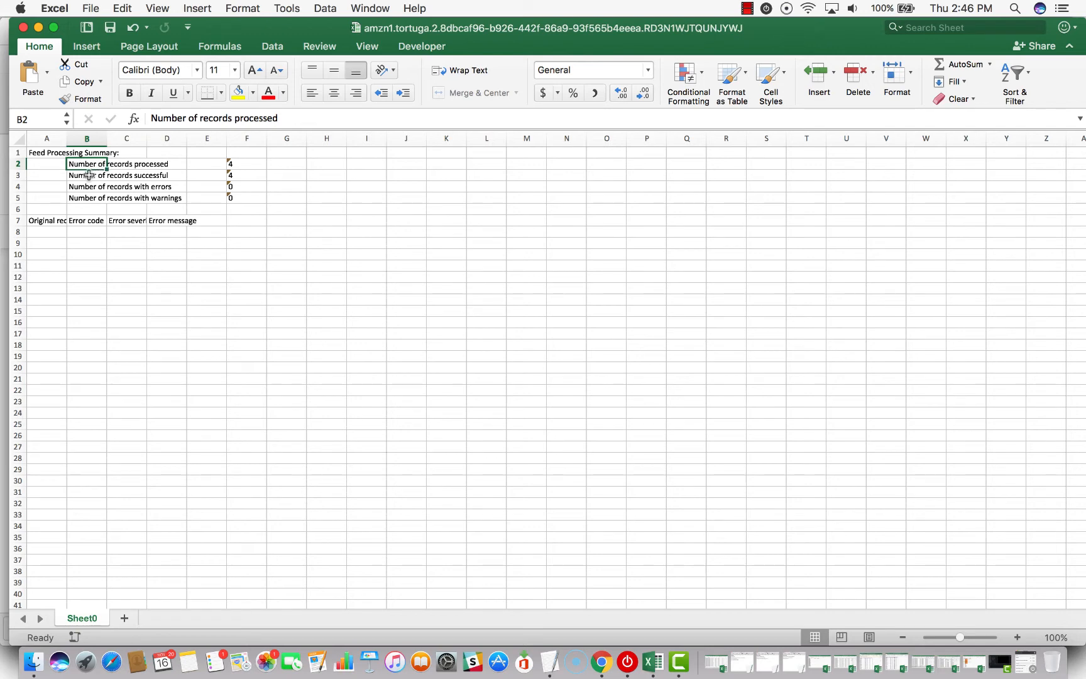
left_click(88, 176)
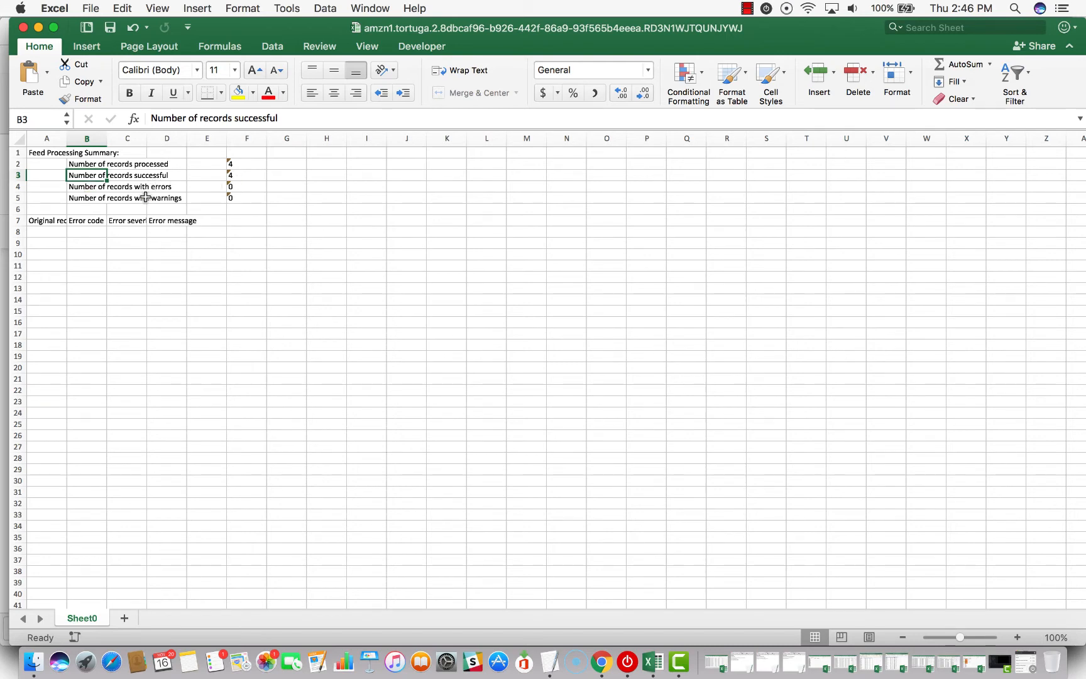
mouse_move(49, 232)
left_mouse_down()
mouse_move(58, 245)
mouse_move(357, 264)
mouse_move(289, 252)
left_mouse_up()
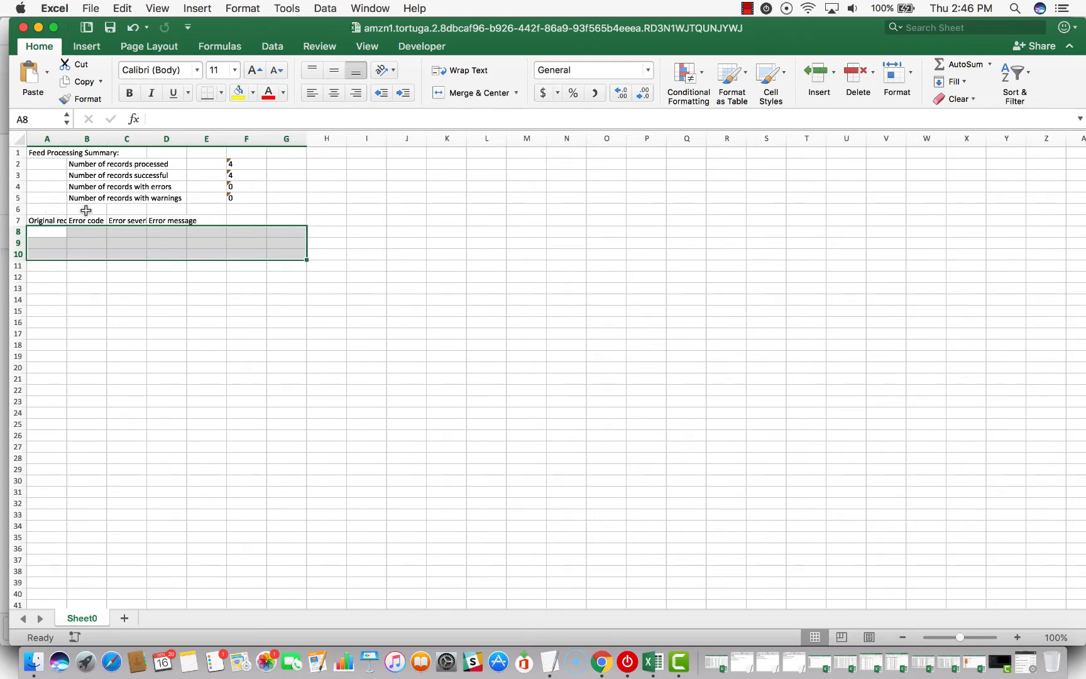
left_click(40, 25)
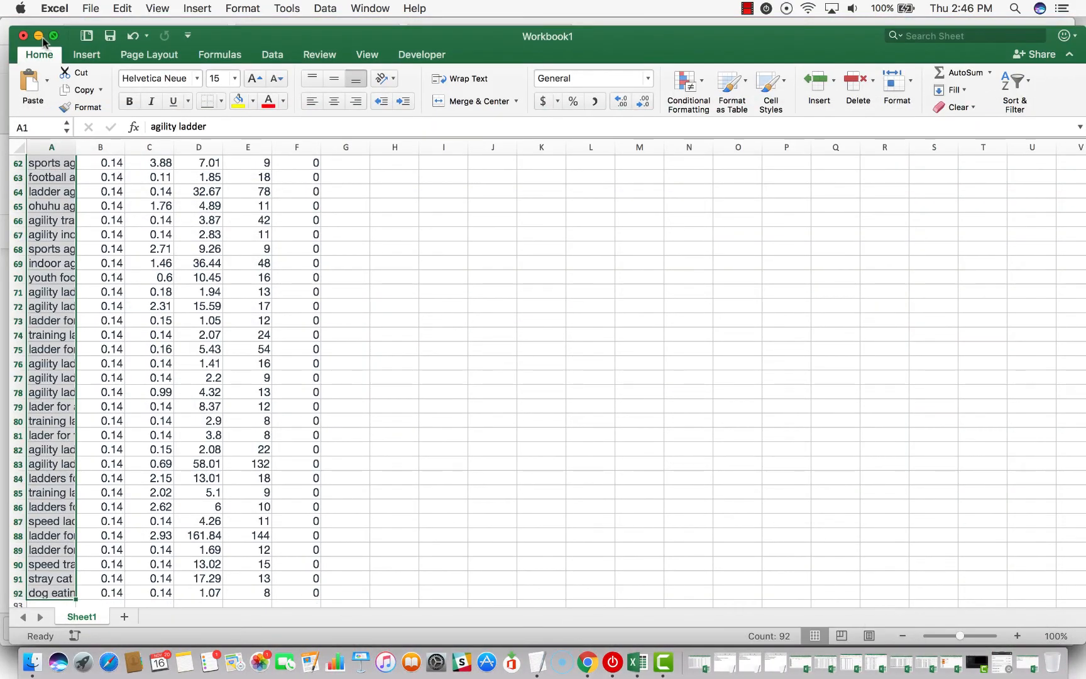
left_click(40, 38)
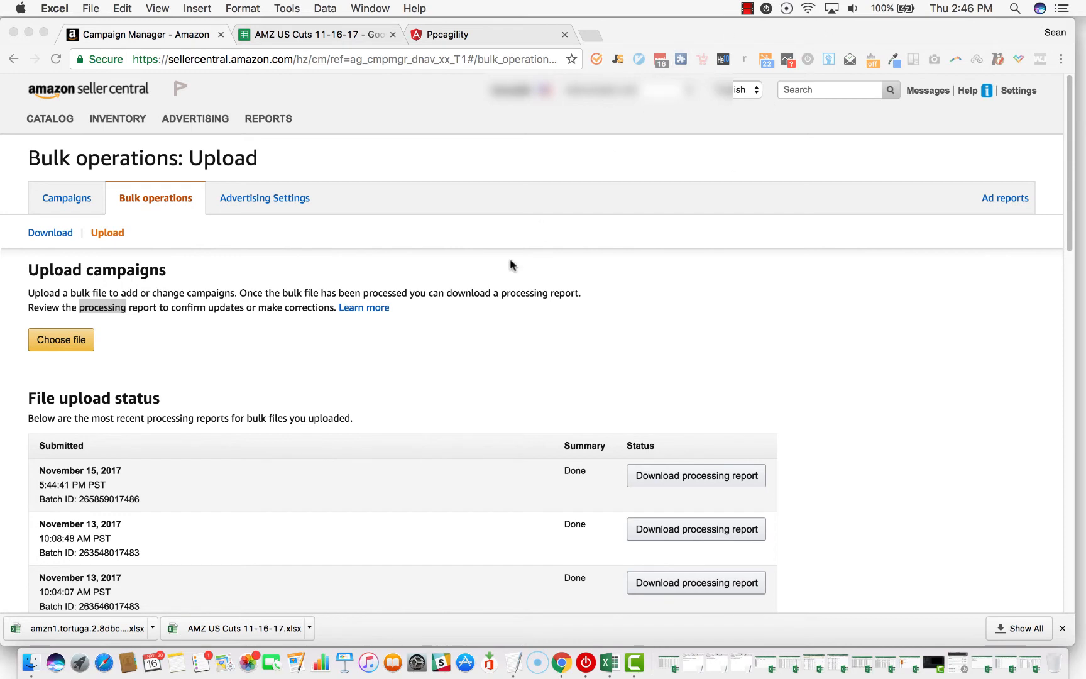
Check row 2's campaign name and Record ID on the trimmed sheet, then bring up PPC Agility's start page
left_click(491, 335)
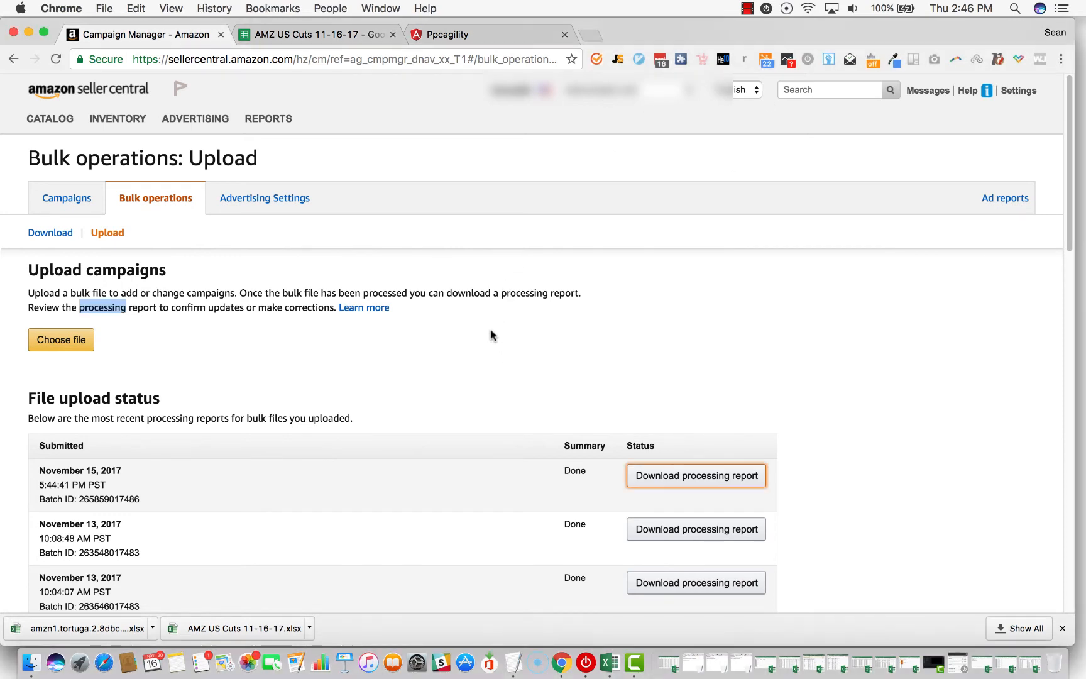
scroll(453, 310, "down", 2)
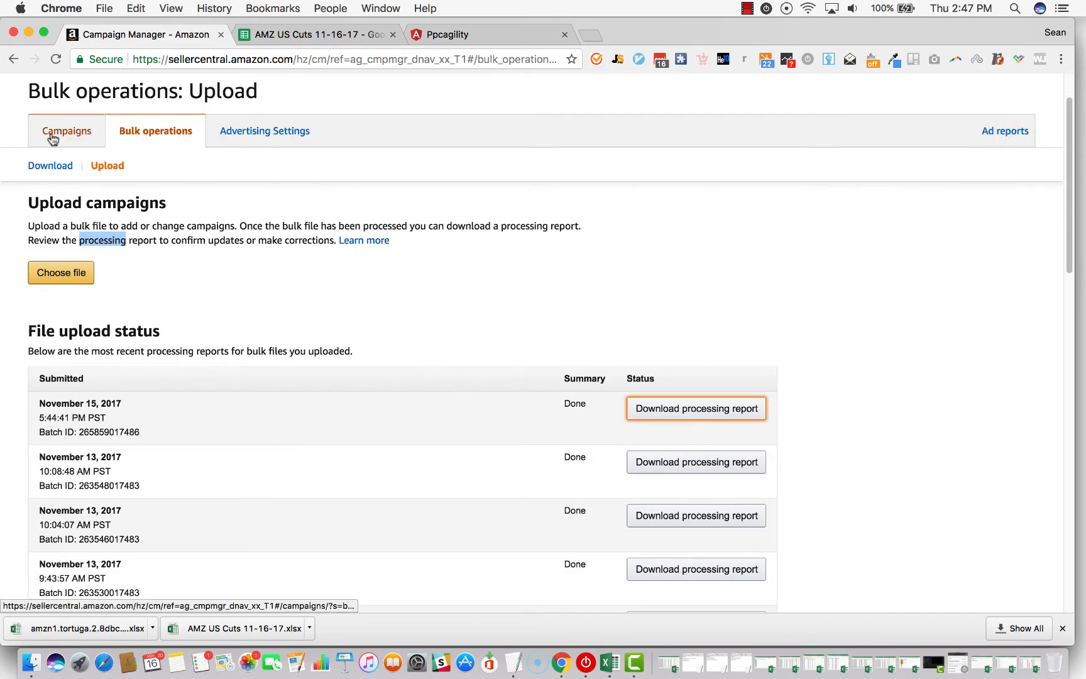
left_click(310, 34)
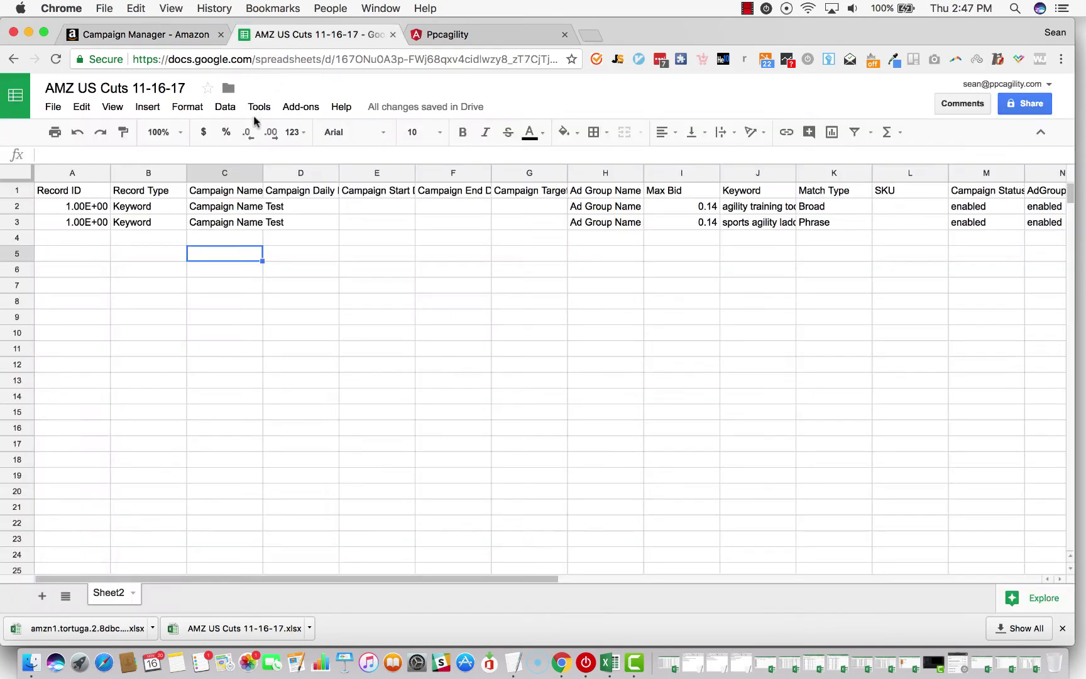
left_click(222, 206)
left_click(135, 34)
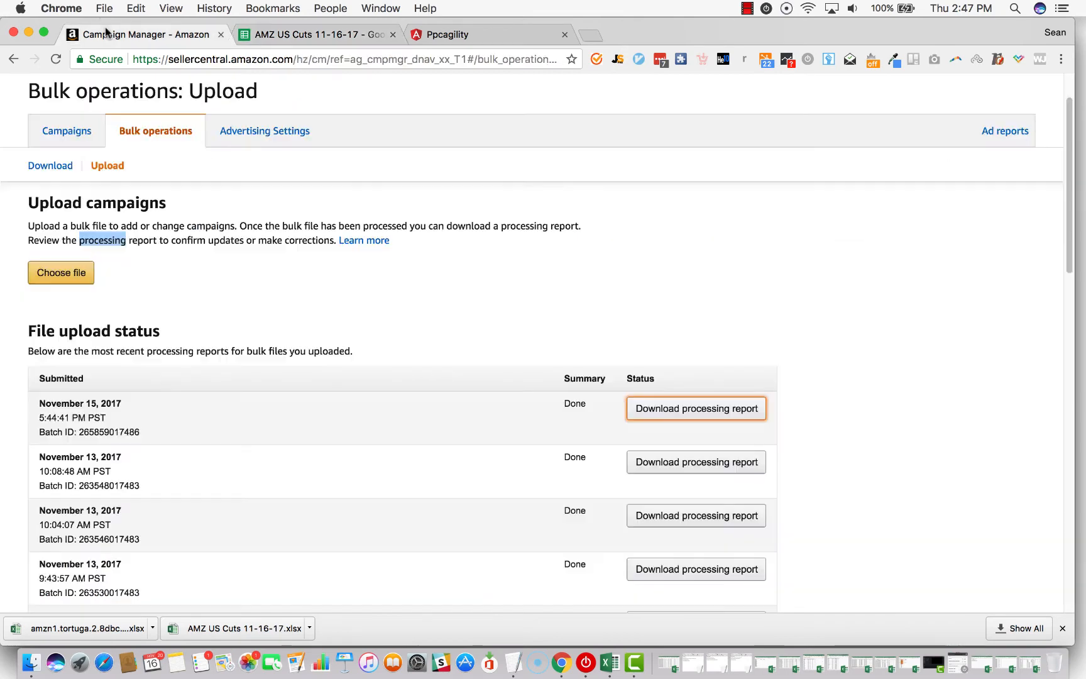
left_click(308, 33)
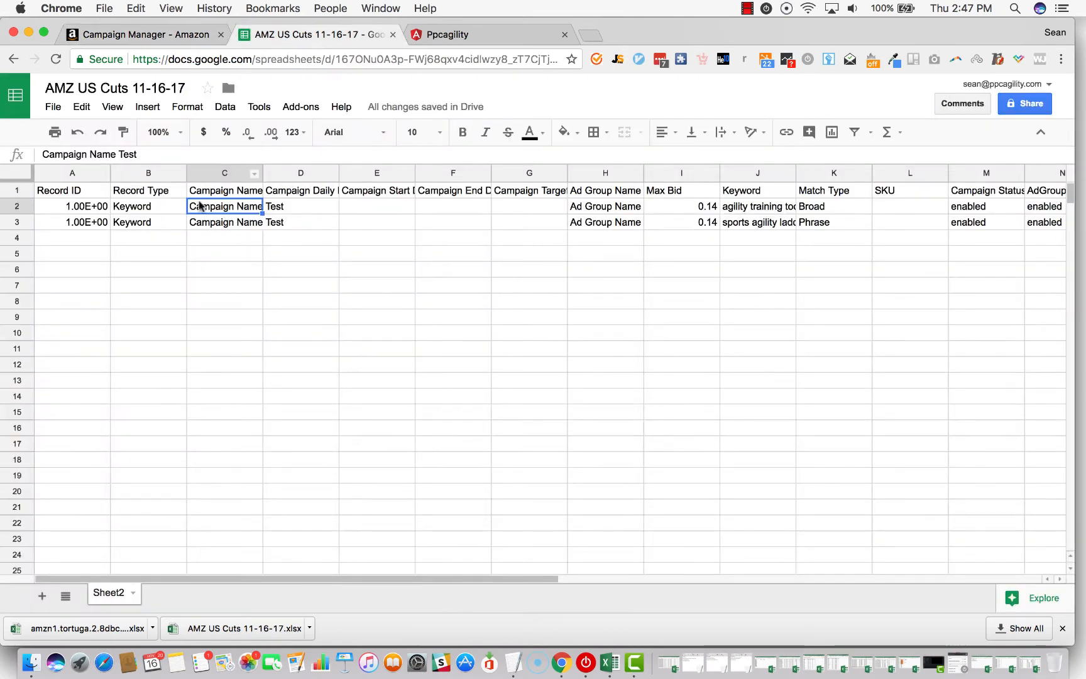
mouse_move(225, 173)
left_click(80, 208)
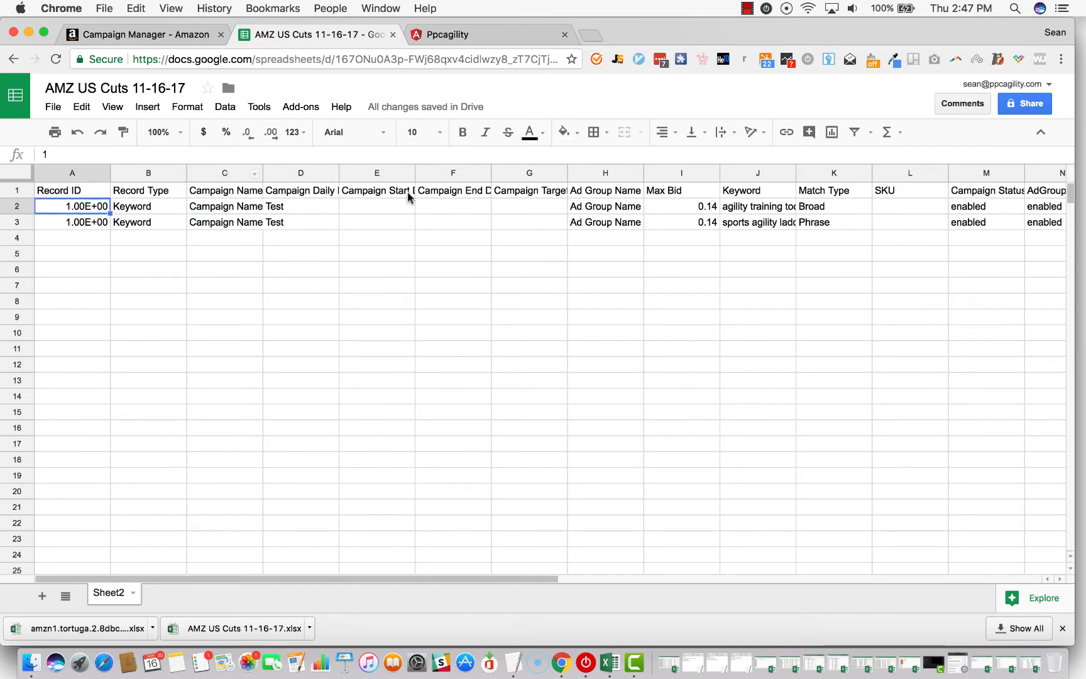
mouse_move(148, 174)
left_click(203, 207)
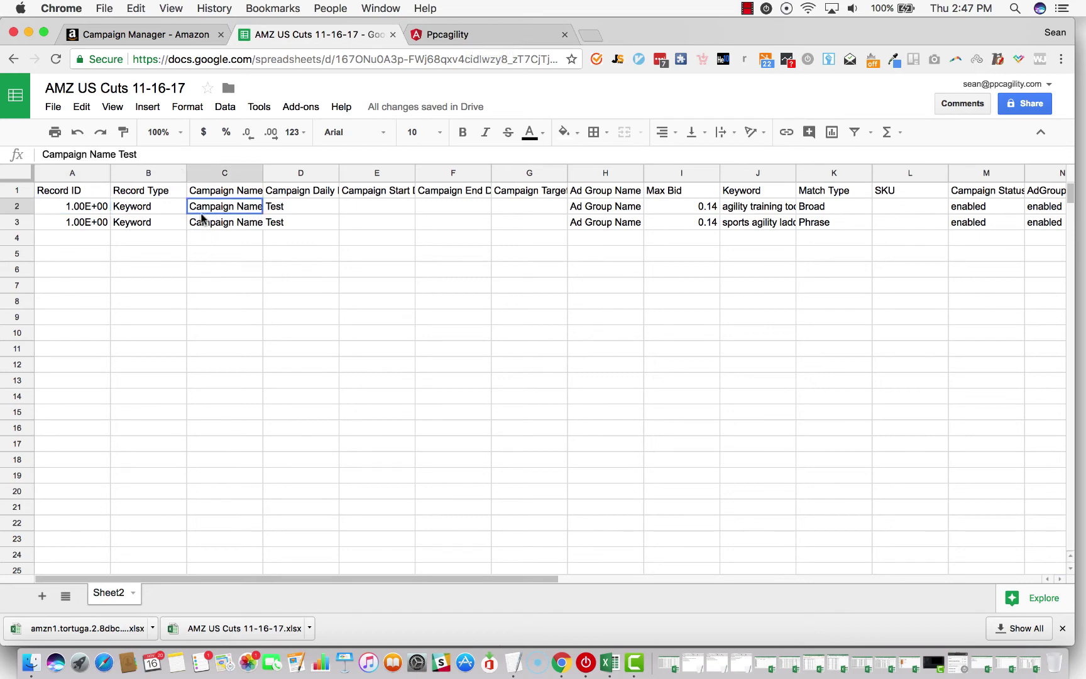
left_click(450, 36)
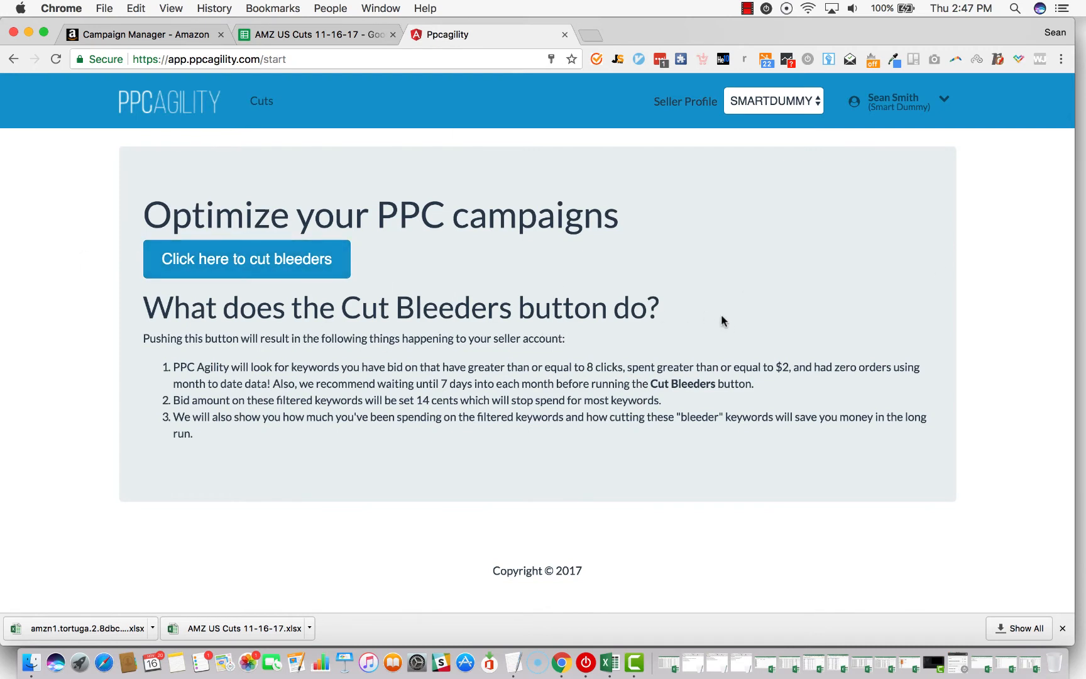
Highlight the $2 spend, 8-click and 14-cent bid criteria, then go to the Cuts list
left_click_drag(628, 369, 789, 366)
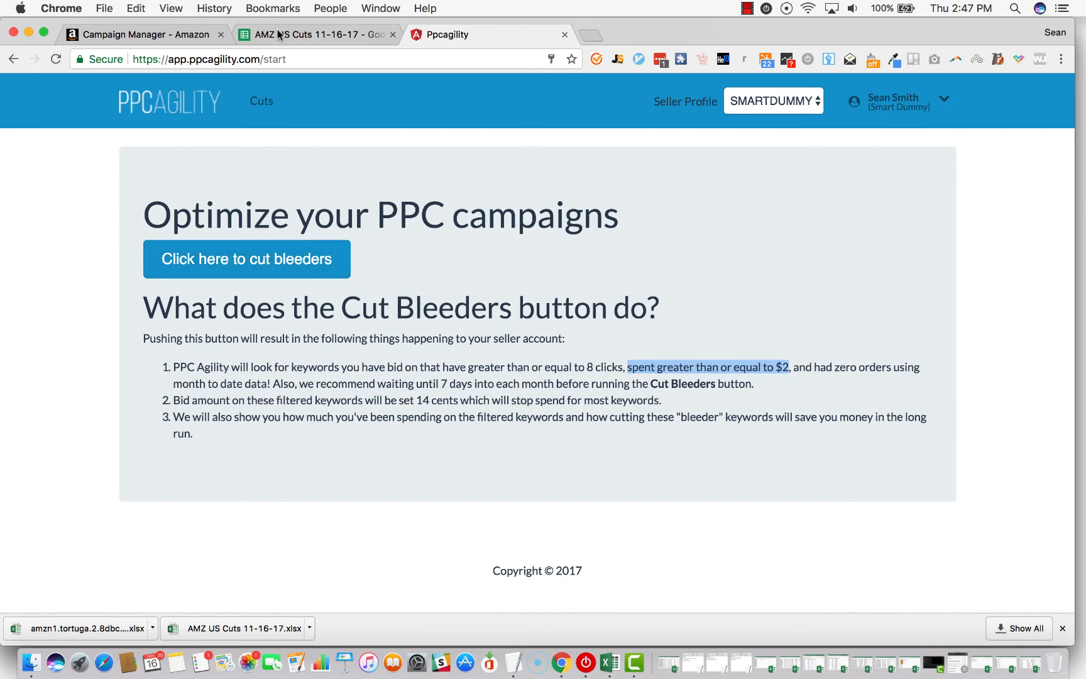
left_click(306, 34)
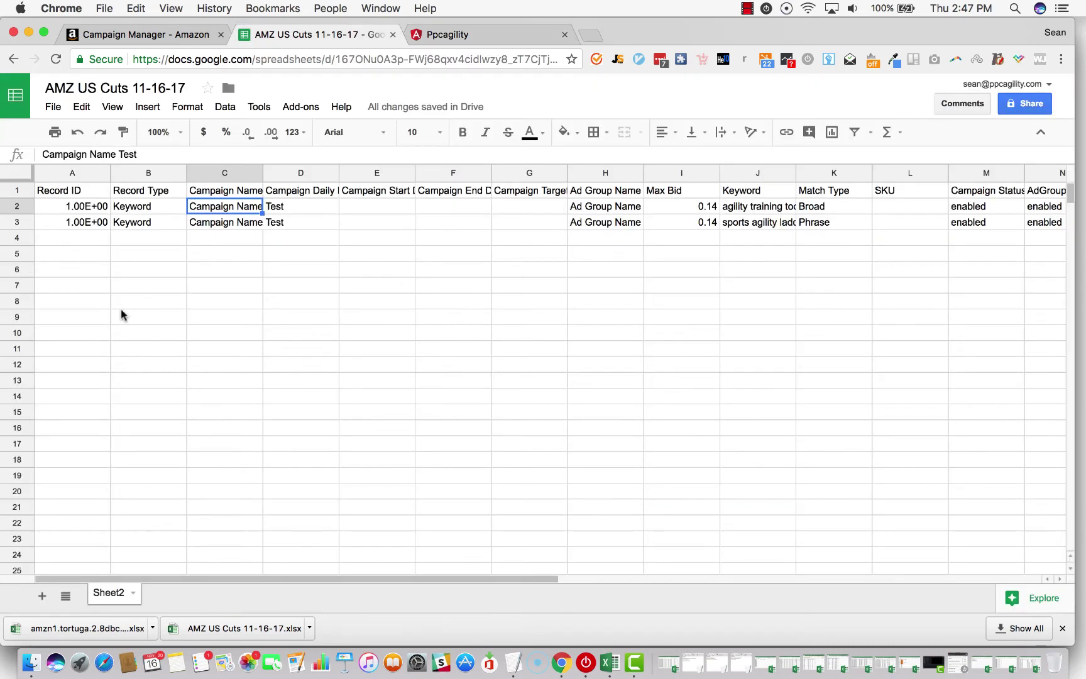
left_click(458, 35)
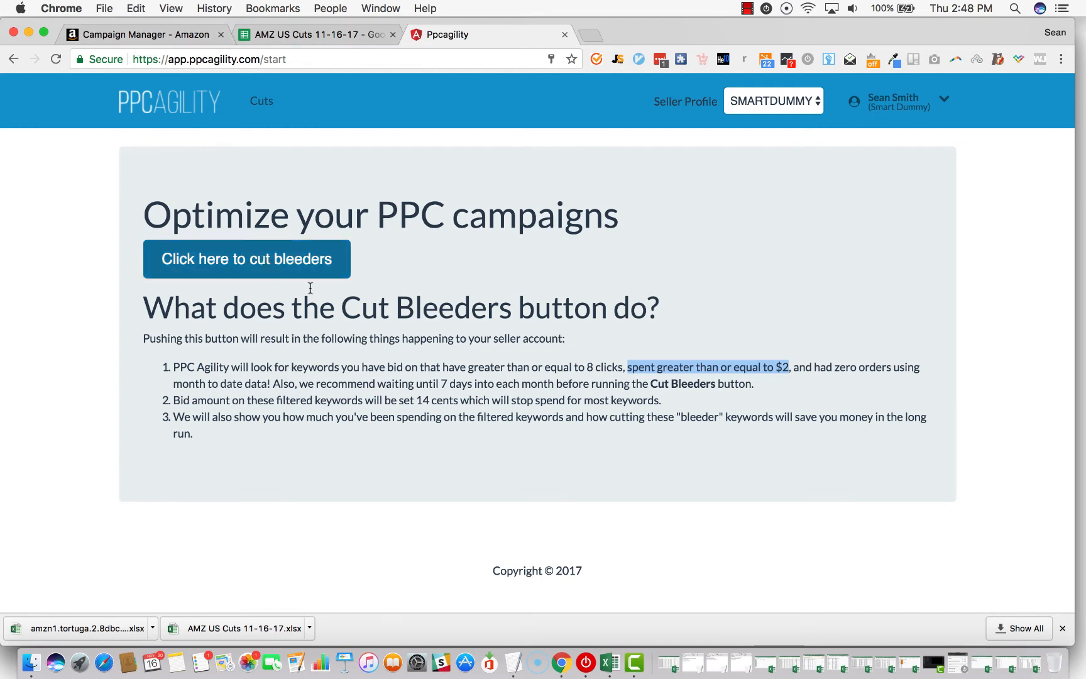
left_click(238, 381)
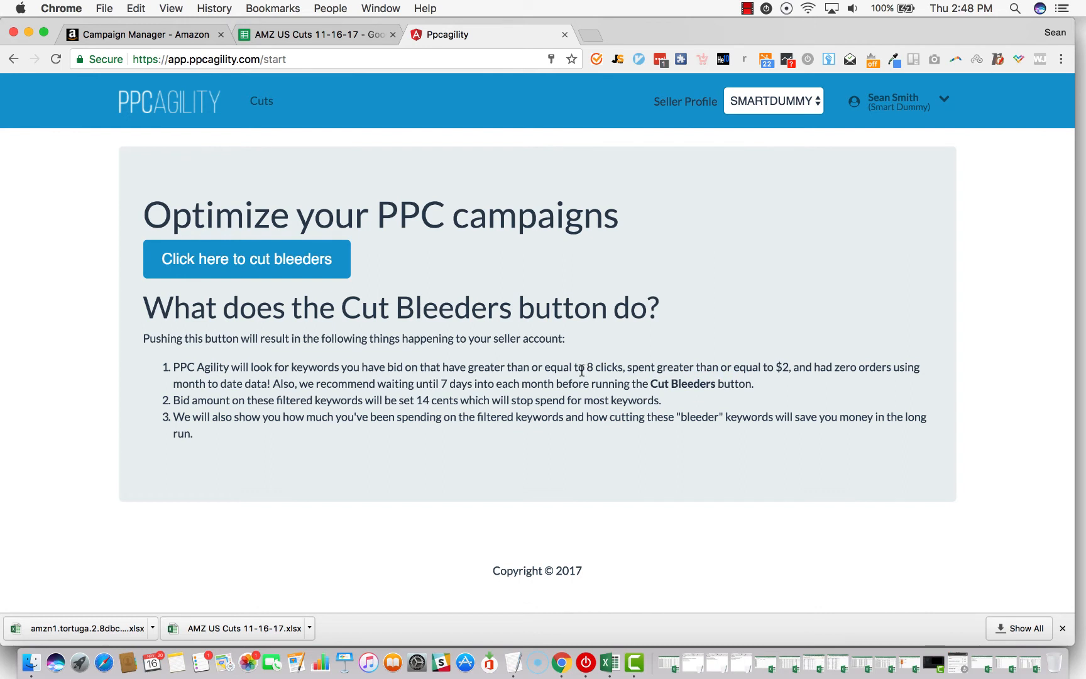
left_click_drag(545, 367, 792, 366)
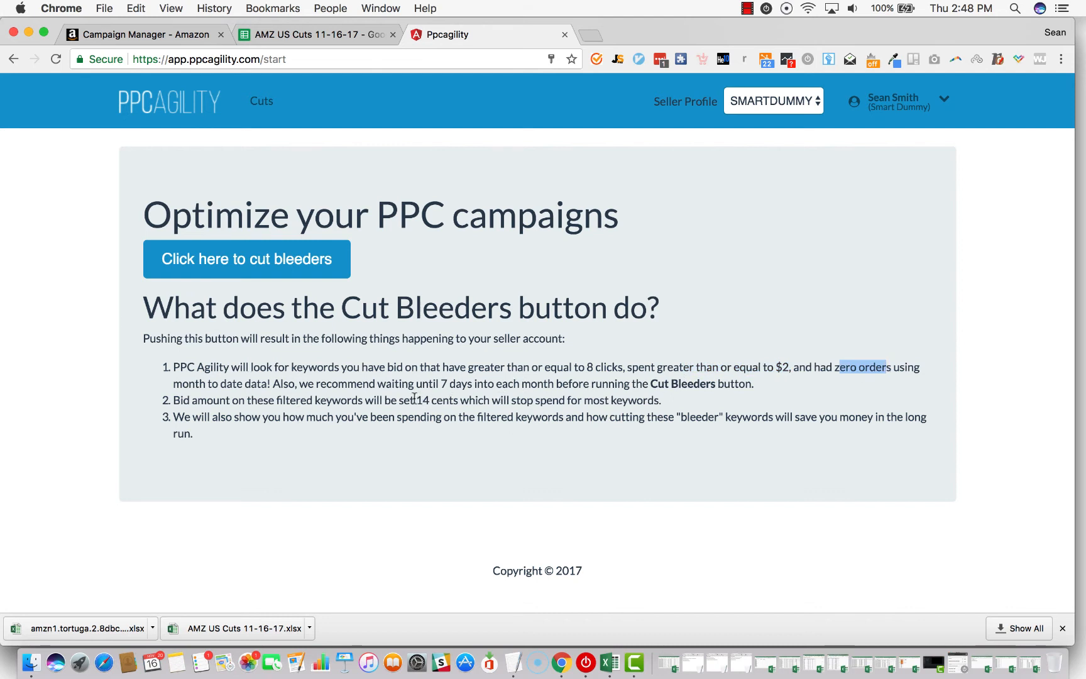
left_click_drag(416, 397, 493, 398)
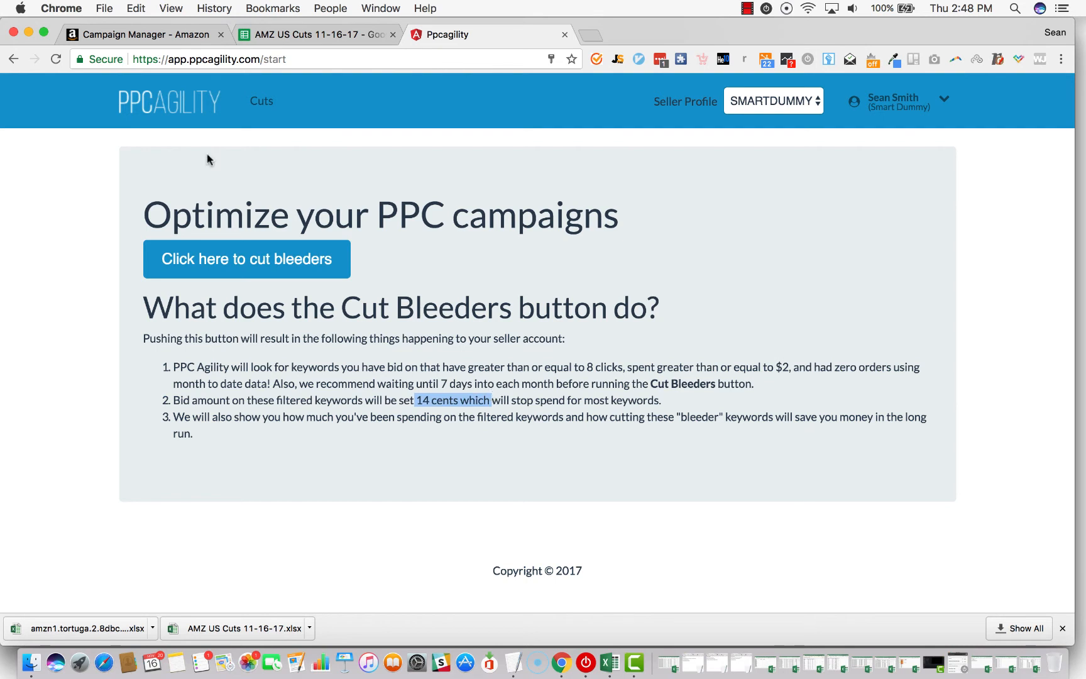
left_click(262, 102)
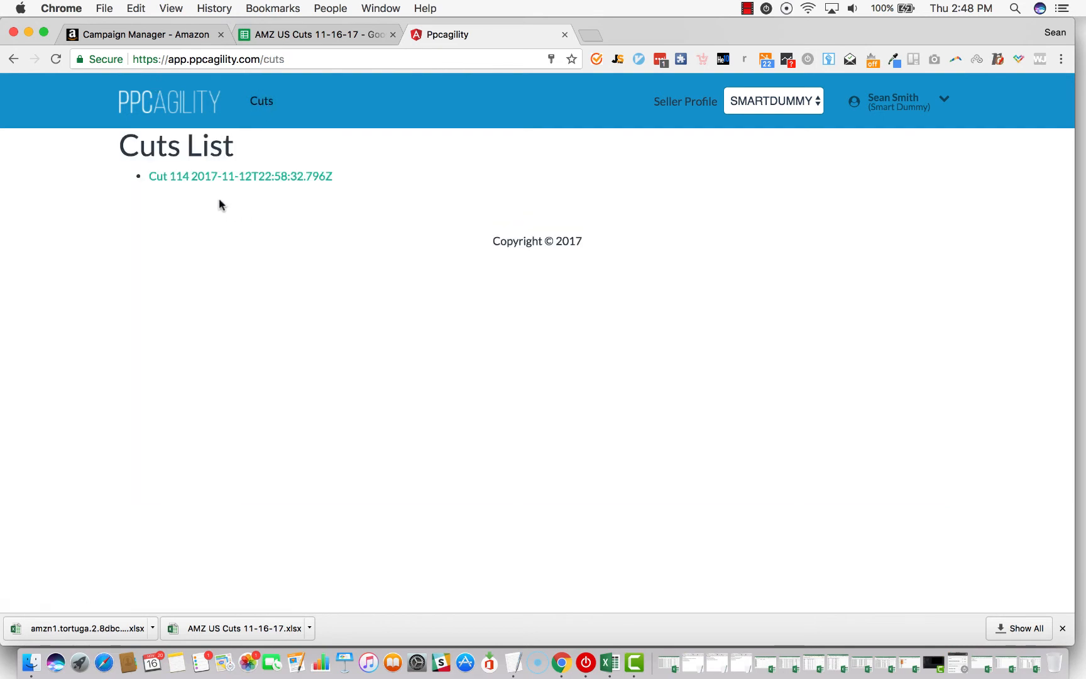
Open Cut 114's details and highlight its run date and $943.49 total spend
left_click(217, 178)
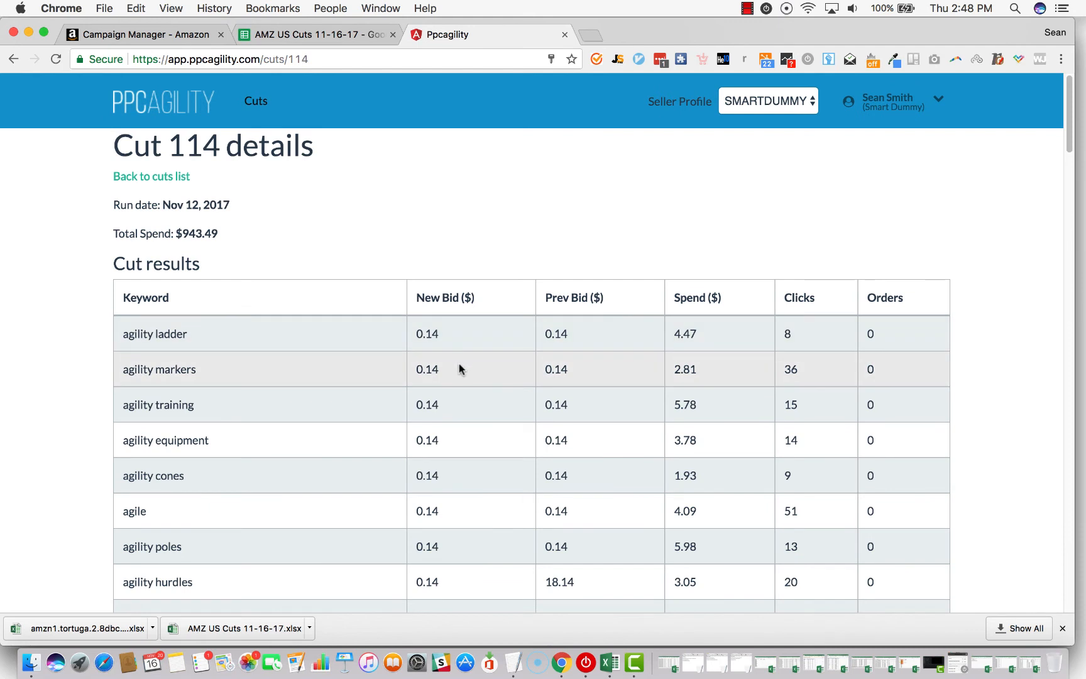
left_click_drag(163, 204, 231, 205)
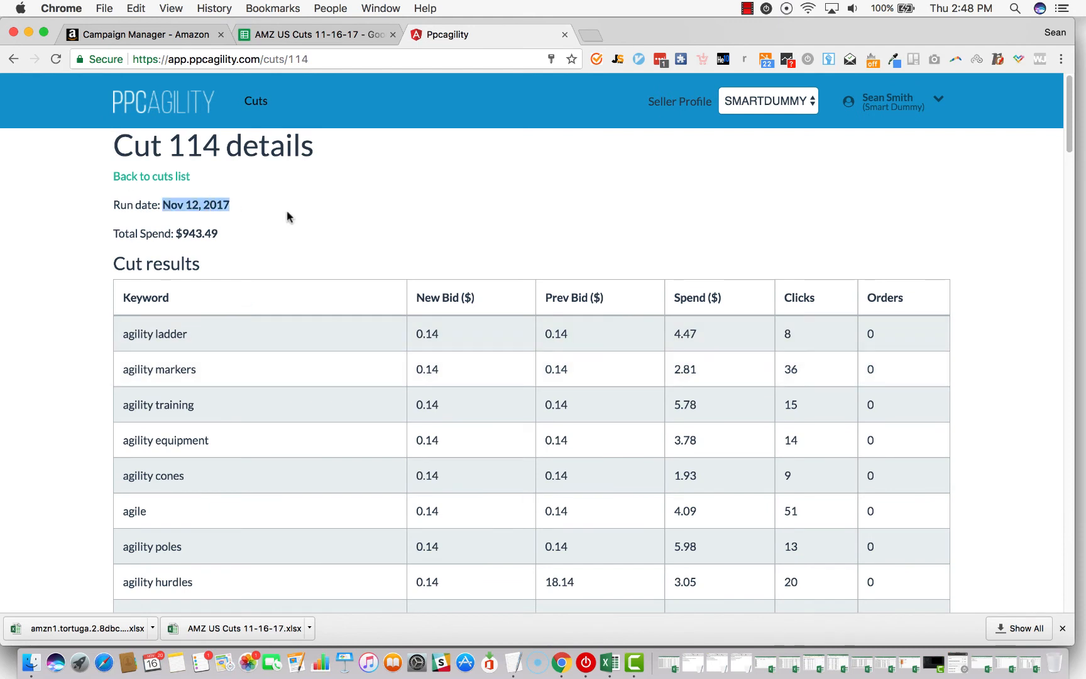
left_click_drag(177, 232, 246, 244)
scroll(323, 316, "down", 5)
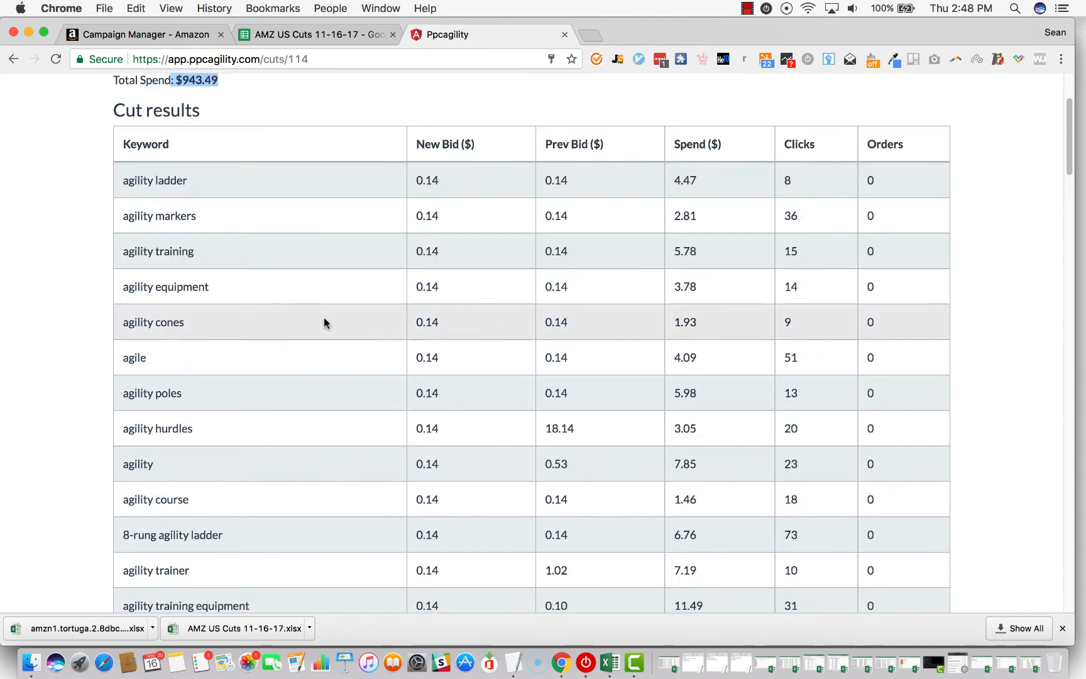
scroll(324, 317, "down", 5)
scroll(375, 330, "down", 3)
scroll(376, 330, "up", 10)
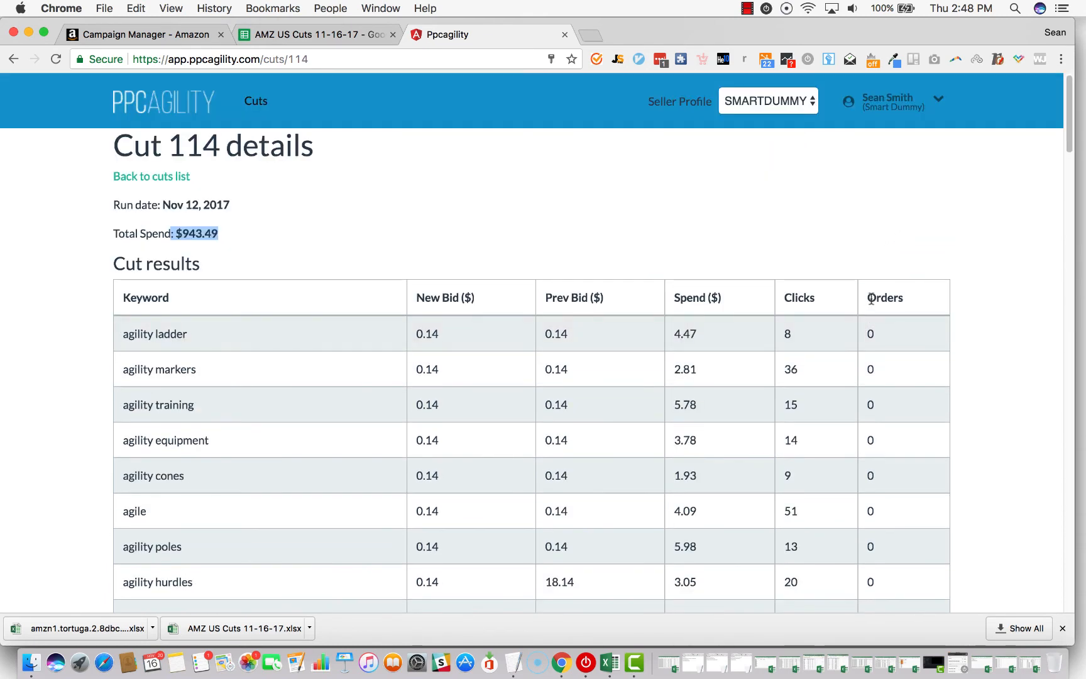
scroll(622, 375, "down", 2)
scroll(622, 376, "down", 5)
scroll(467, 387, "up", 10)
scroll(450, 382, "down", 3)
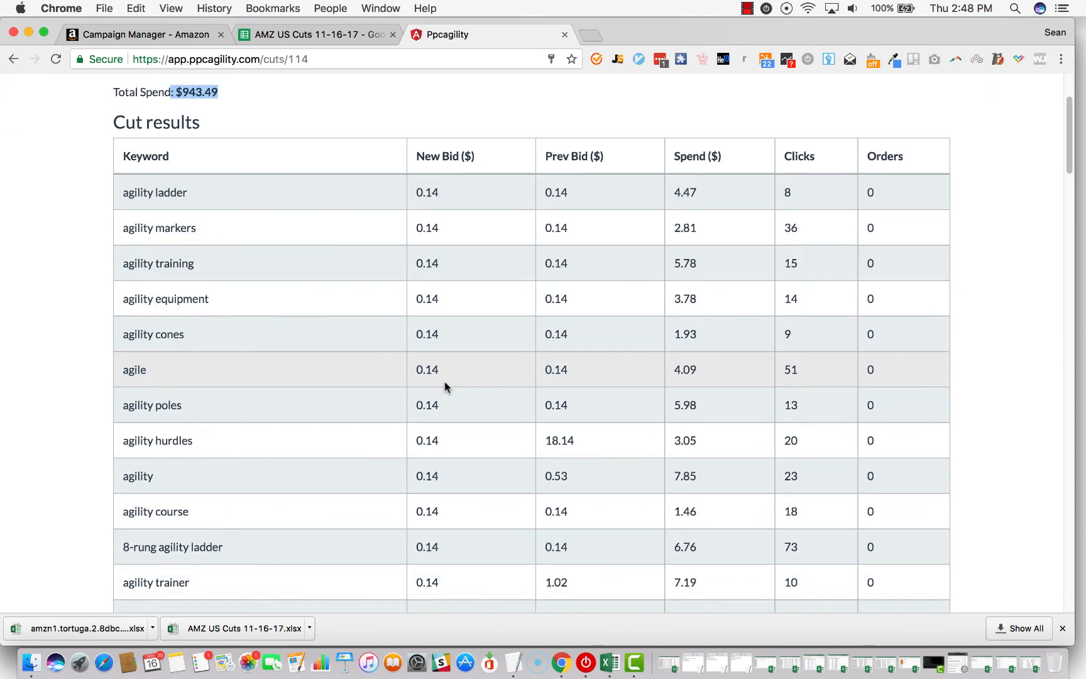
scroll(444, 382, "down", 5)
scroll(433, 386, "down", 8)
scroll(431, 385, "up", 5)
scroll(432, 385, "up", 8)
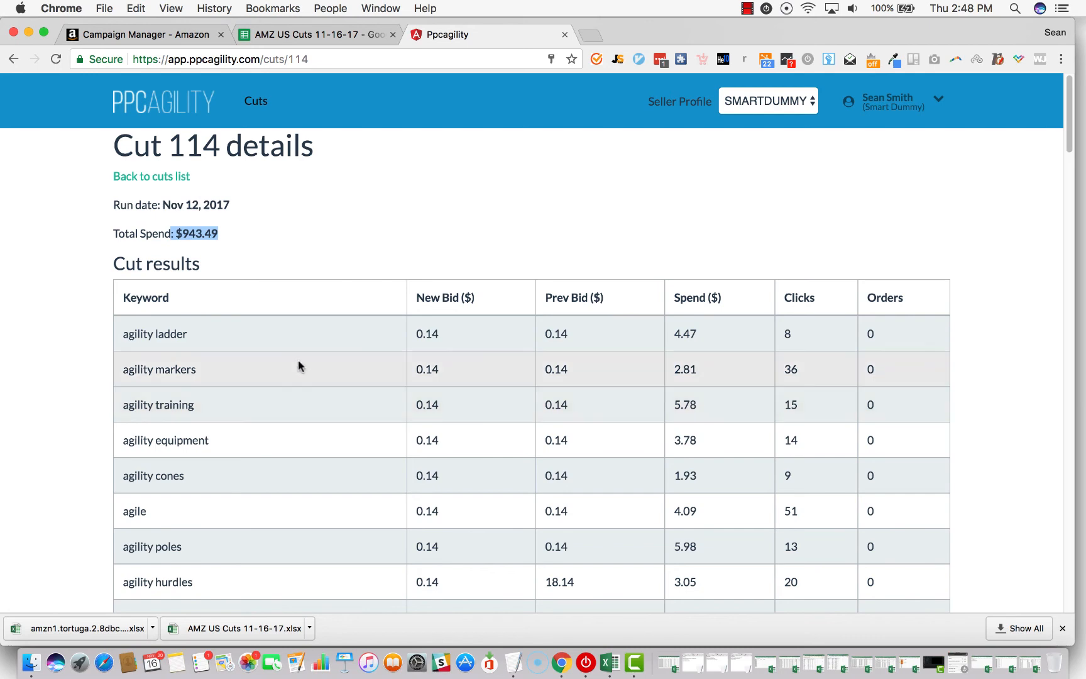
scroll(328, 387, "down", 3)
scroll(329, 388, "up", 3)
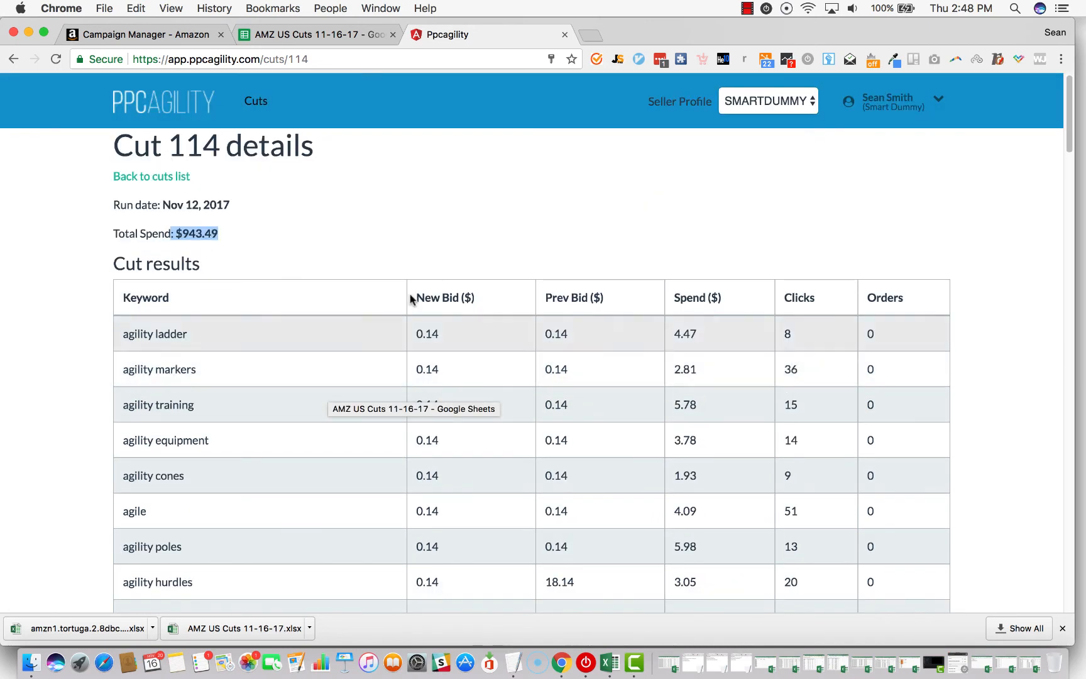
scroll(258, 396, "down", 6)
scroll(259, 396, "down", 1)
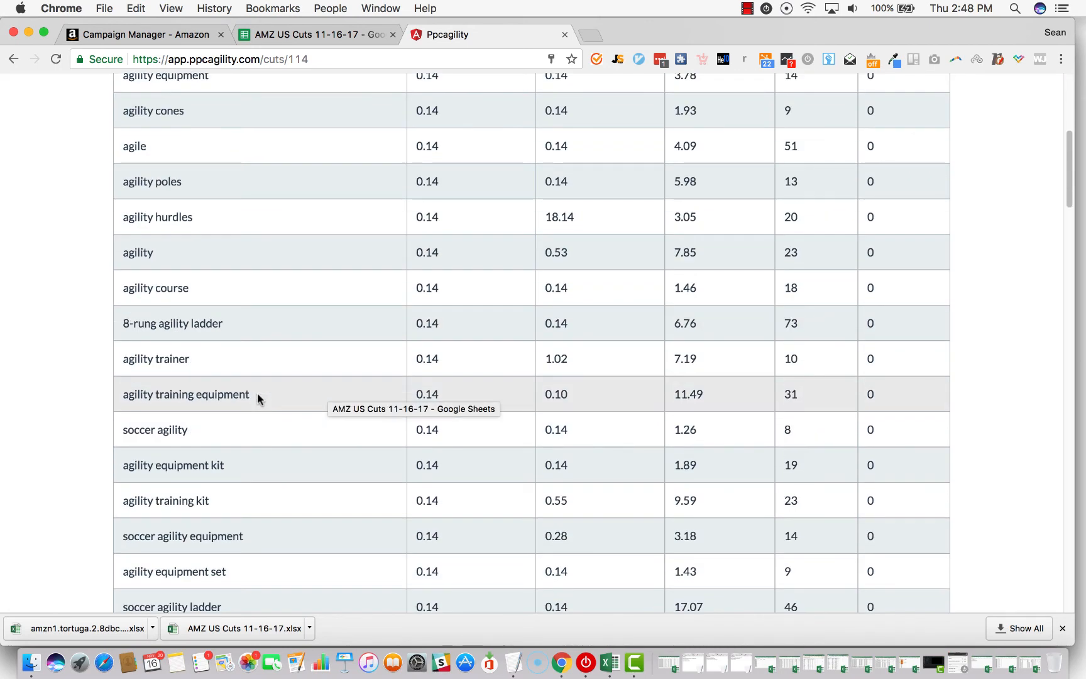
scroll(259, 396, "up", 8)
scroll(259, 396, "up", 3)
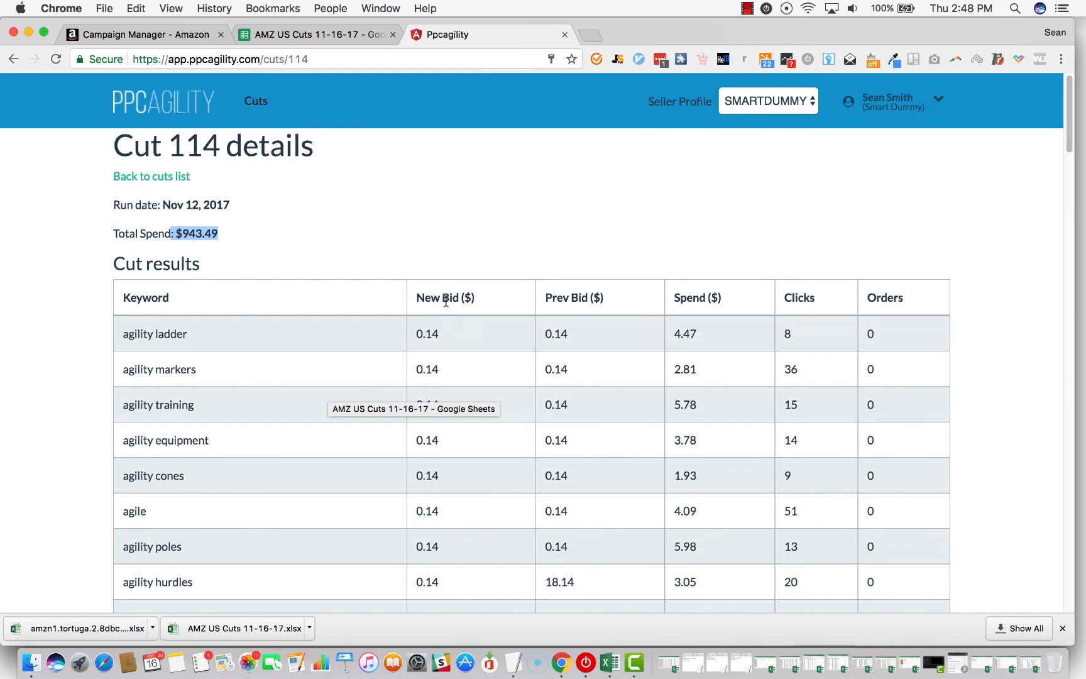
Highlight keyword rows' new and previous bids and the total spend, then look at the Amazon upload page
left_click_drag(570, 332, 372, 336)
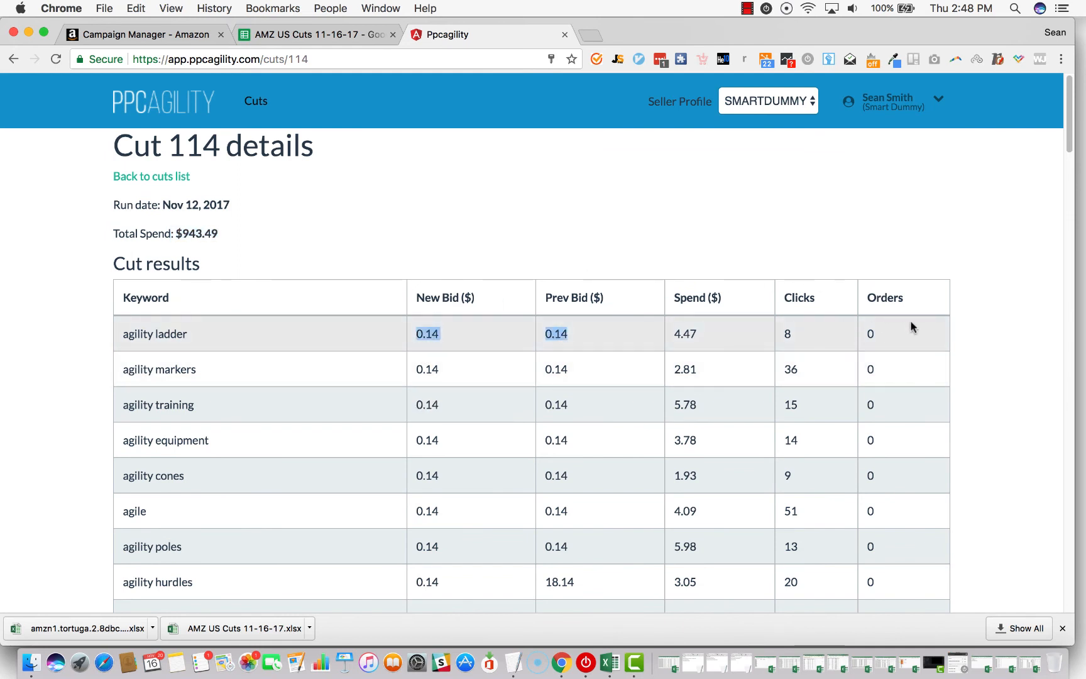
left_click_drag(793, 334, 127, 330)
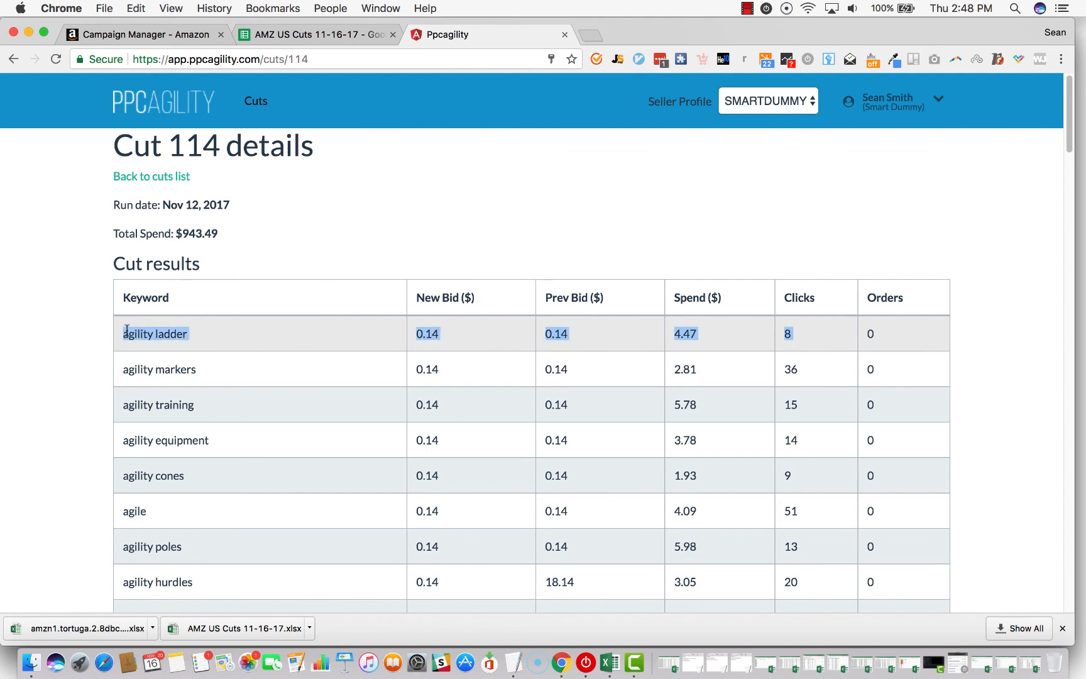
left_click_drag(176, 232, 219, 234)
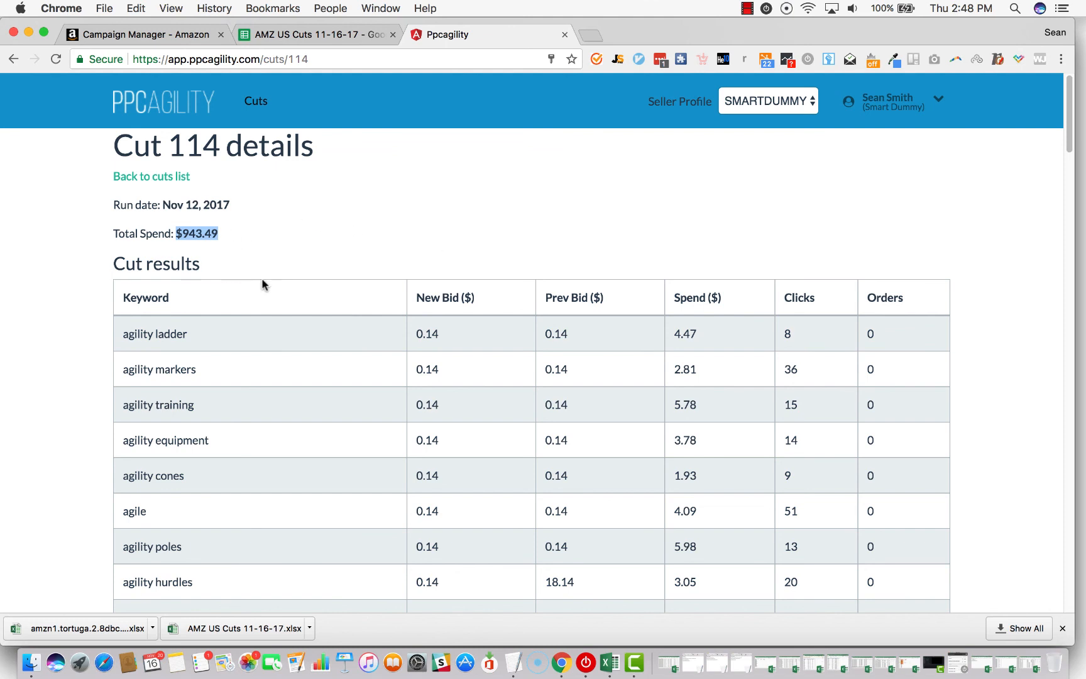
left_click(176, 232)
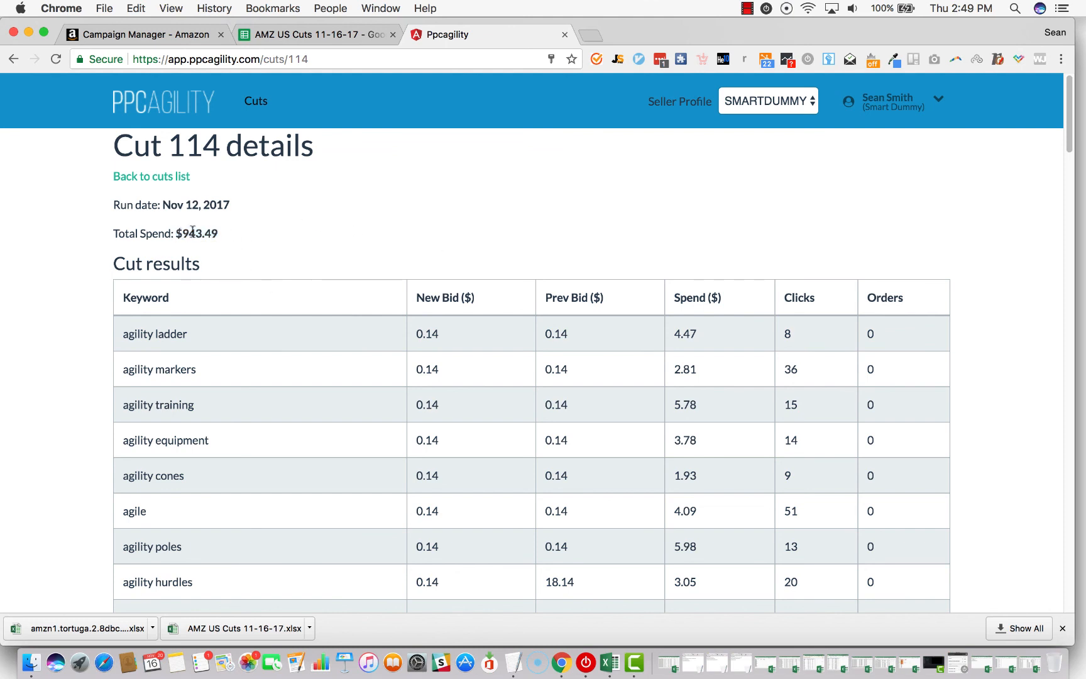
left_click_drag(176, 232, 226, 234)
left_click(194, 36)
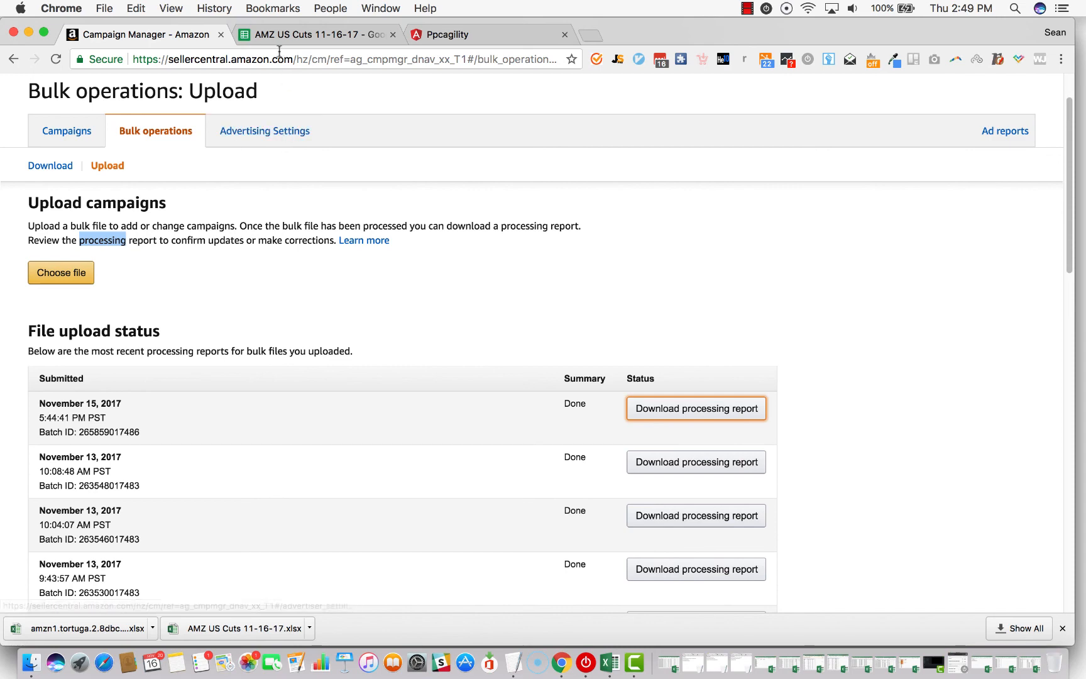
Pass through the Cut 114 tab back to the AMZ US Cuts 11-16-17 sheet with its two 0.14 rows
left_click(479, 33)
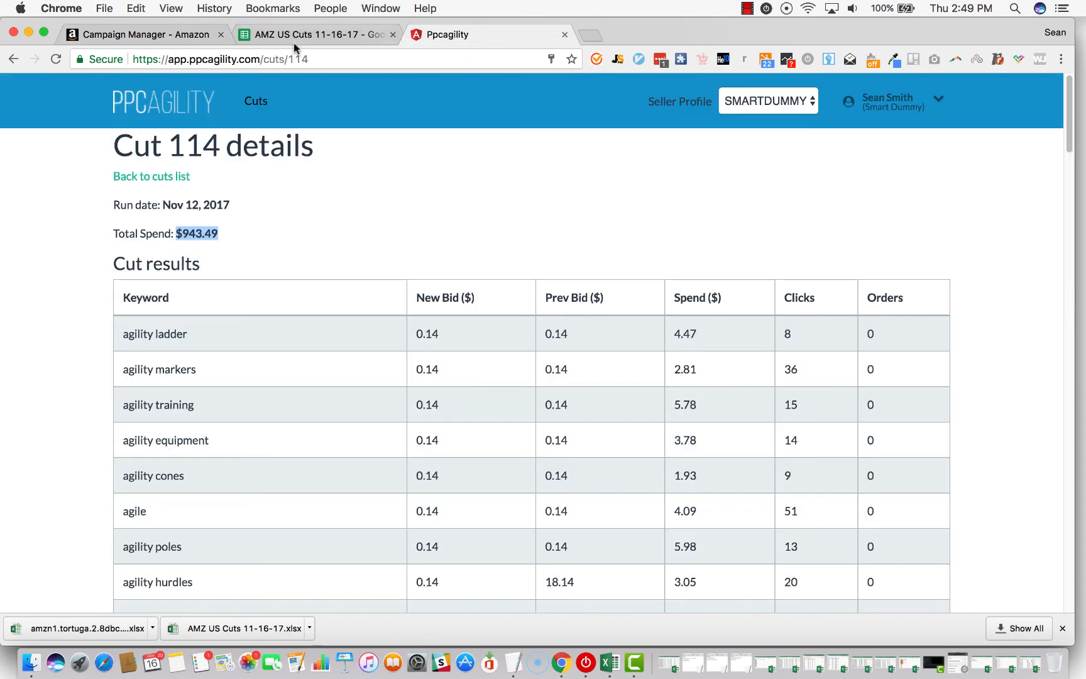
left_click(297, 36)
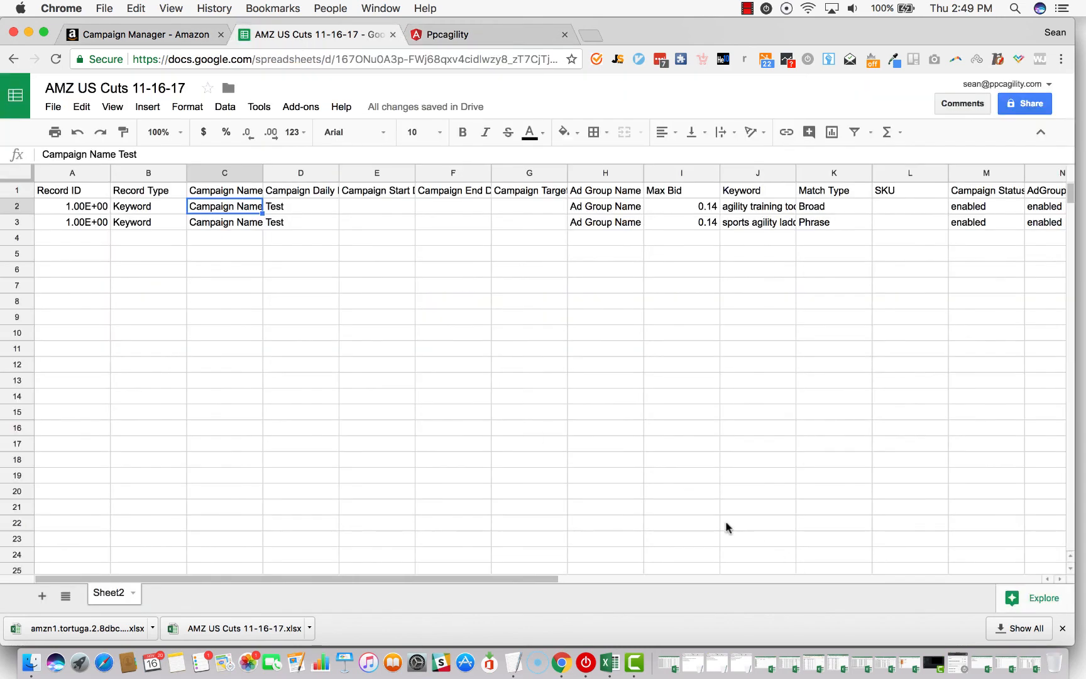